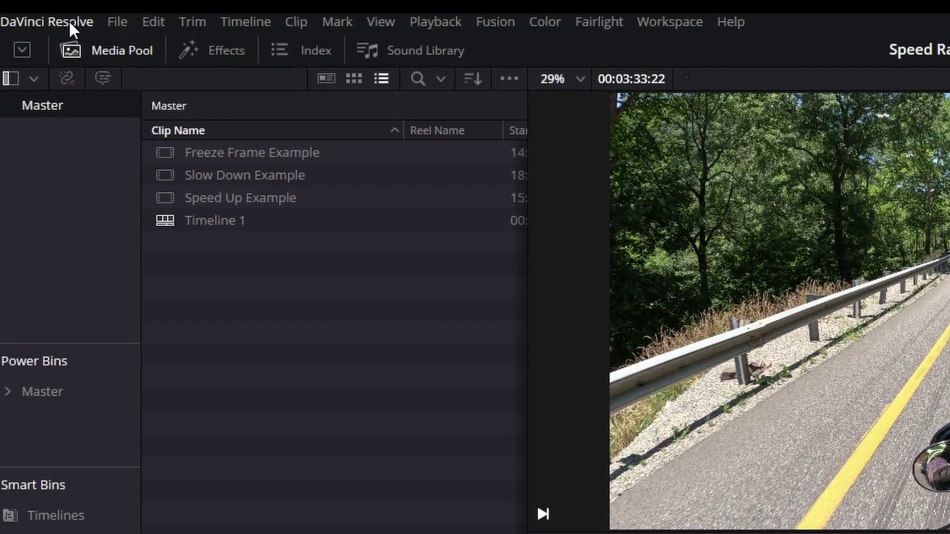
# Map the Retime Curve command to Ctrl+Shift+R in Keyboard Customization and save the keyboard mapping
pyautogui.click(40, 16)
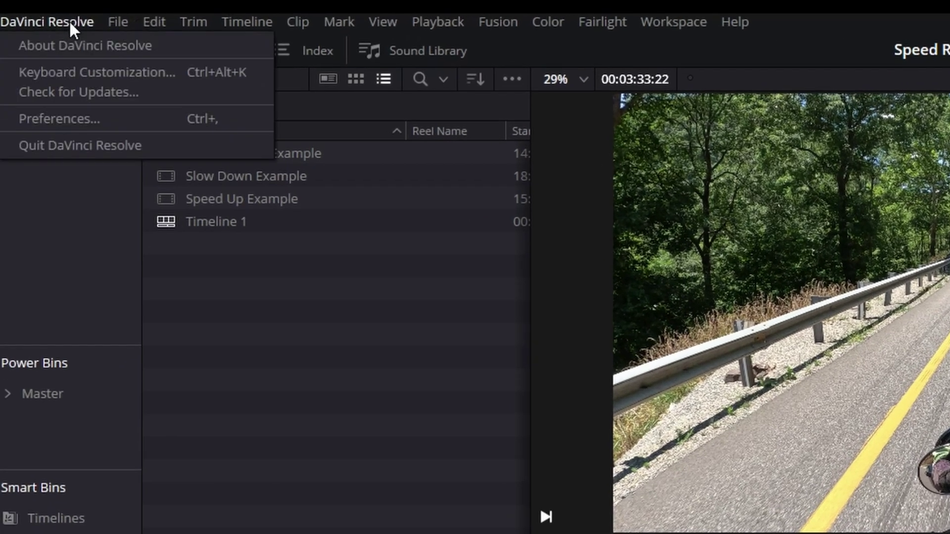
pyautogui.click(83, 72)
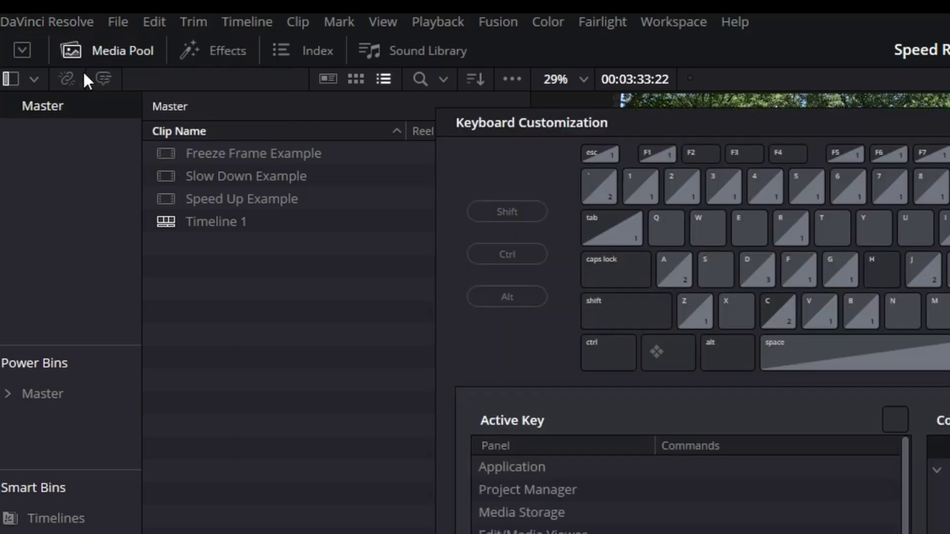
pyautogui.click(788, 230)
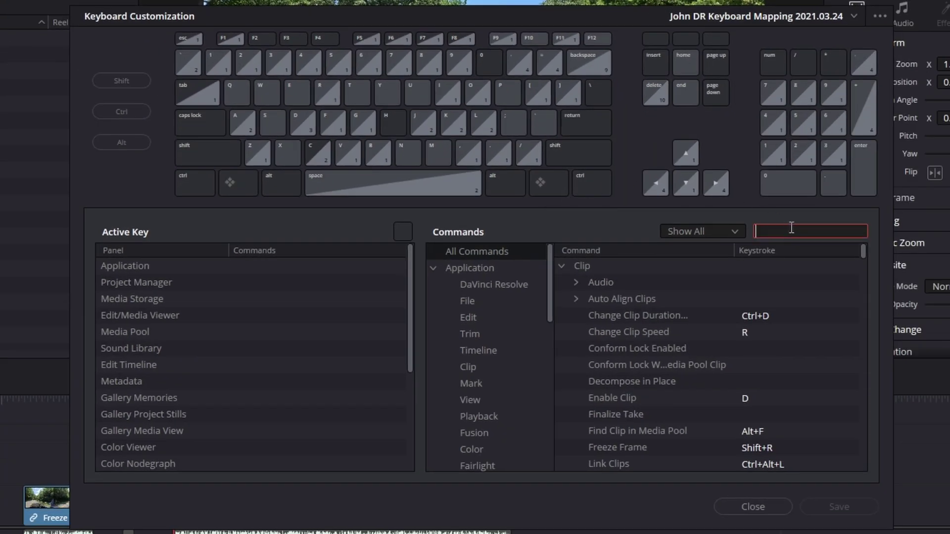
pyautogui.write('retime')
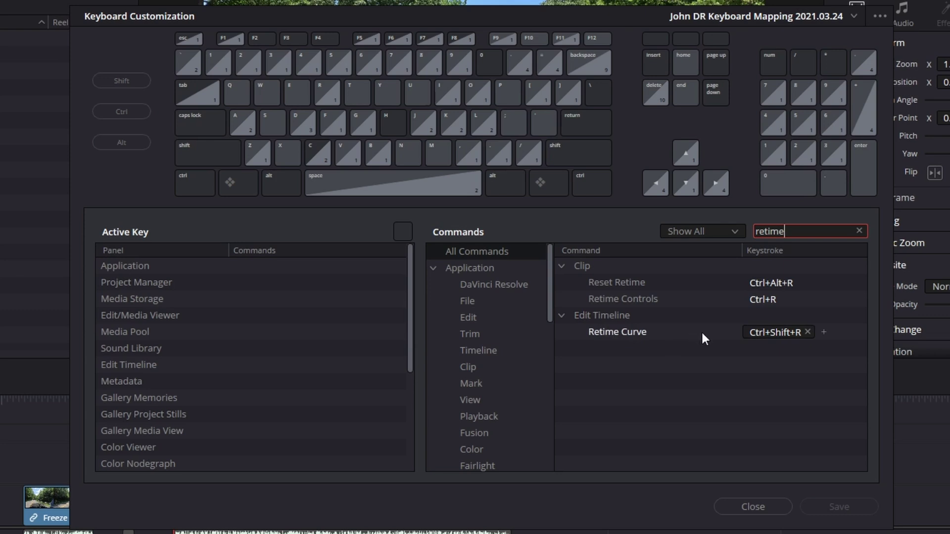
pyautogui.click(807, 332)
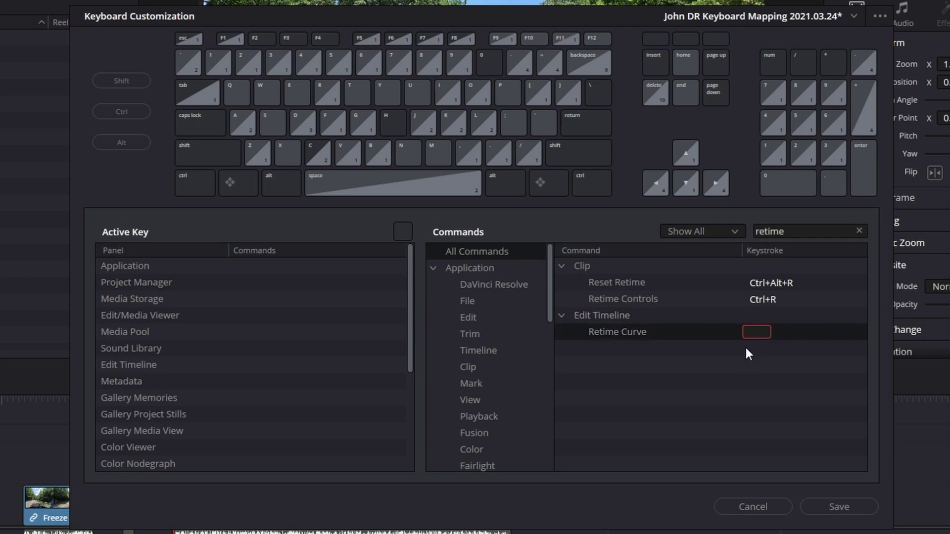
pyautogui.hotkey('ctrl', 'shift', 'r')
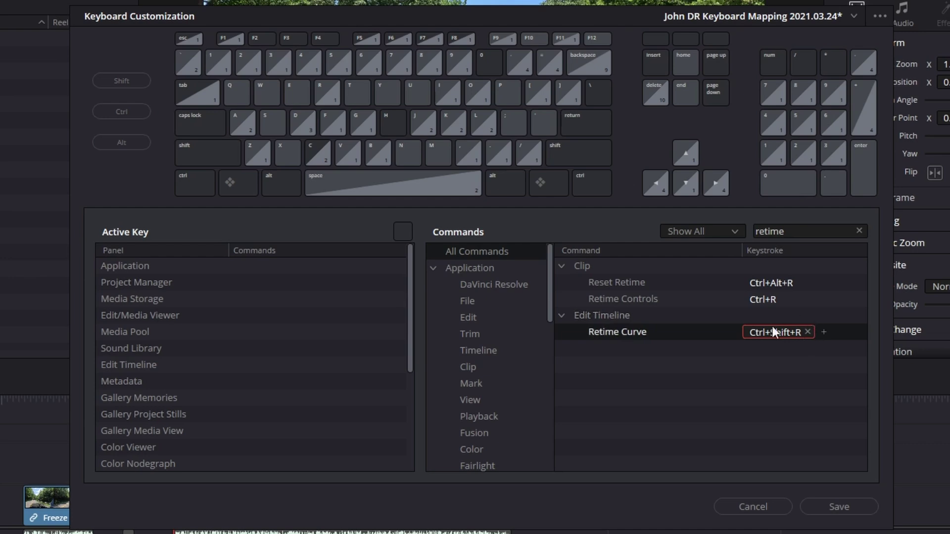
pyautogui.click(836, 505)
pyautogui.click(769, 507)
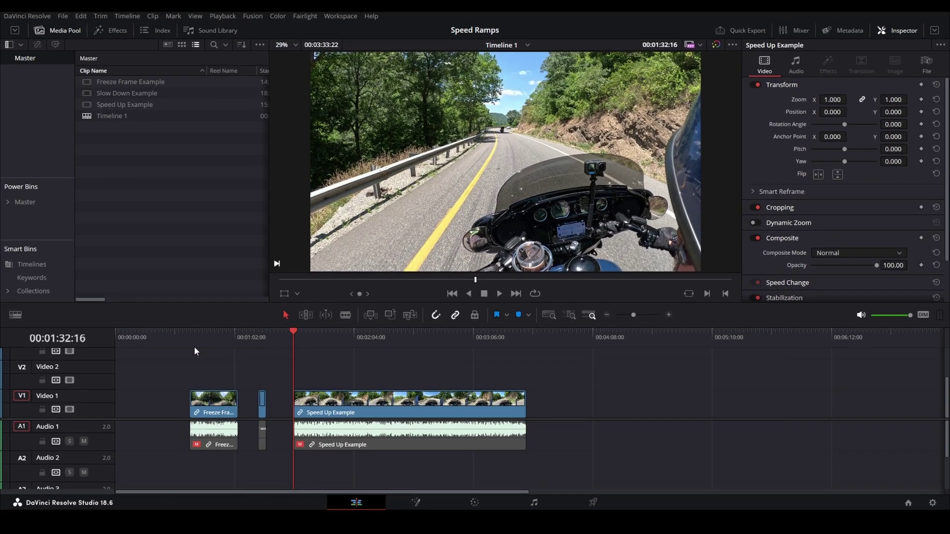
# Place the playhead at 00:00:43:12 over the Freeze Frame Example clip
pyautogui.click(198, 340)
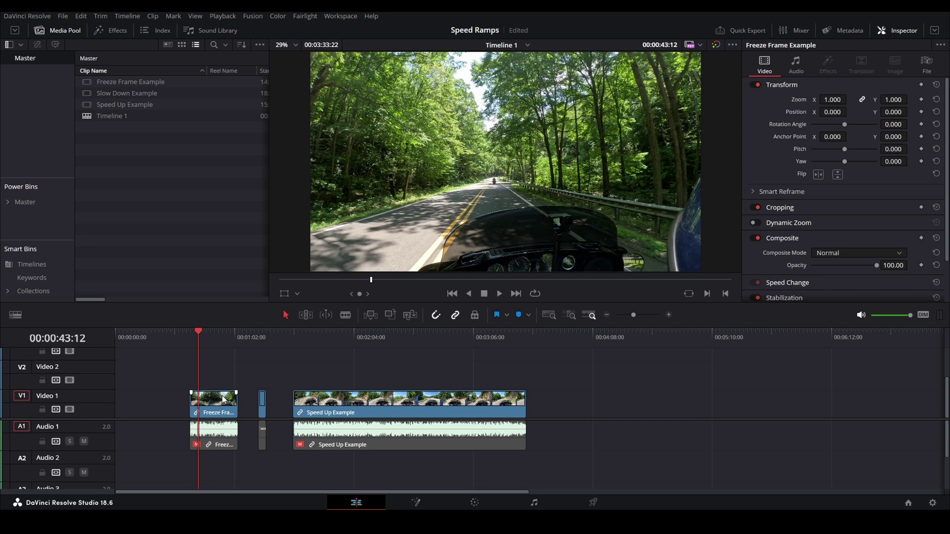
pyautogui.scroll(6, 222, 400)
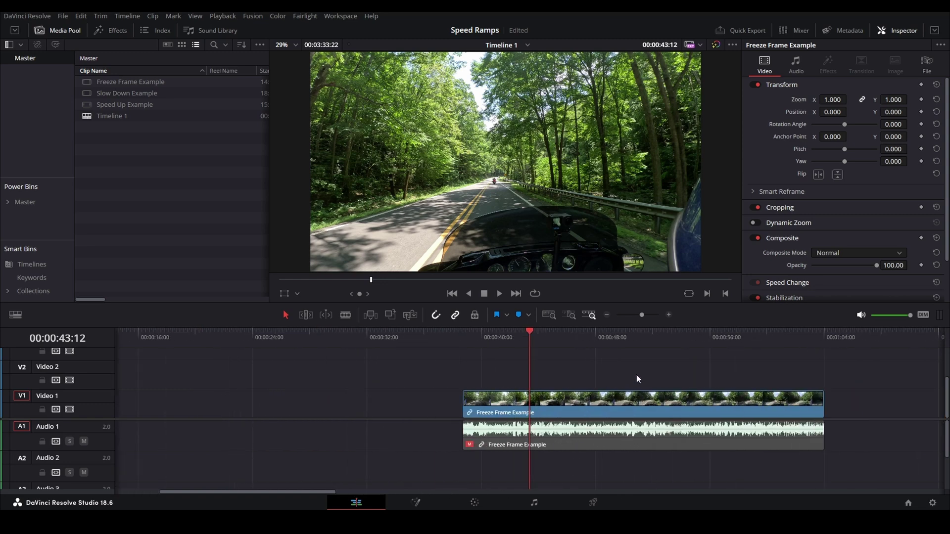
# Zoom onto the Freeze Frame Example clip and check its 00:00:25:09 duration without changing it
pyautogui.scroll(4, 636, 375)
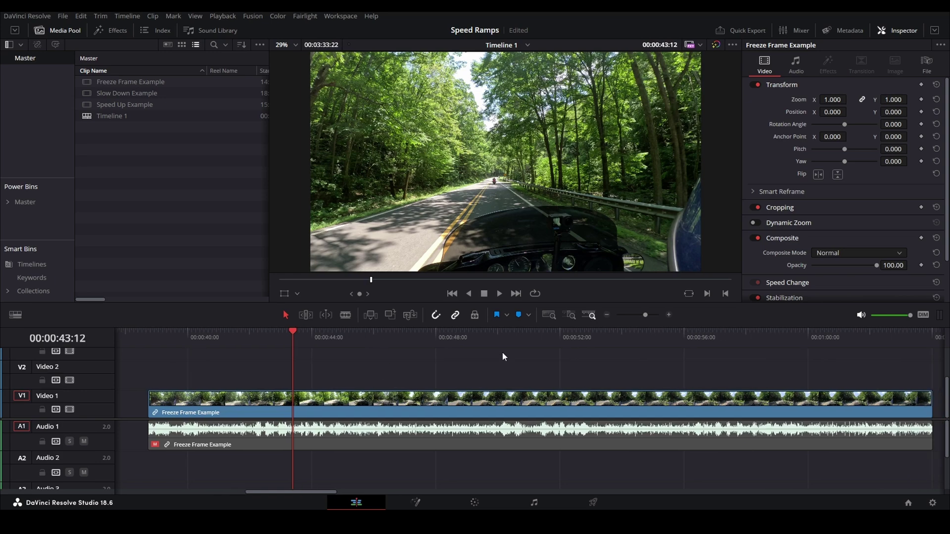
pyautogui.scroll(-2, 475, 353)
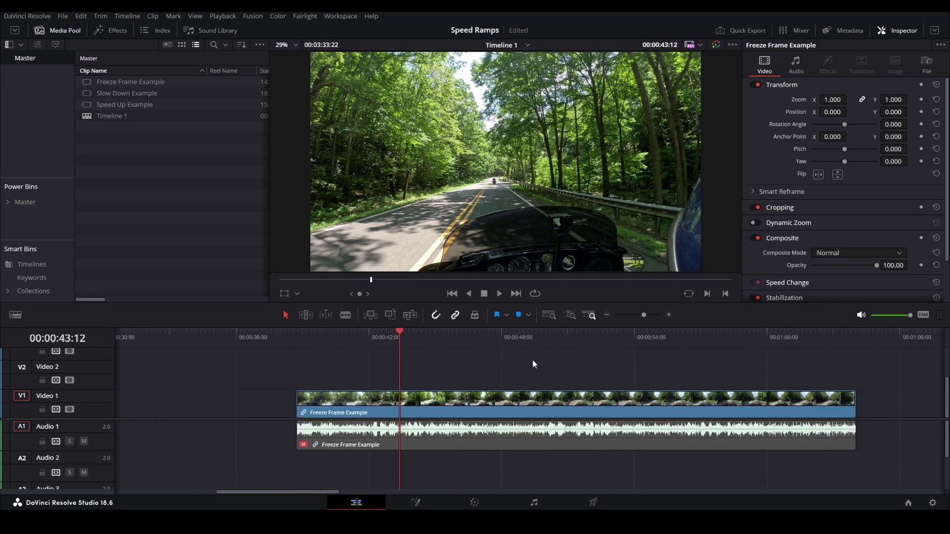
pyautogui.click(492, 403)
pyautogui.hotkey('ctrl', 'd')
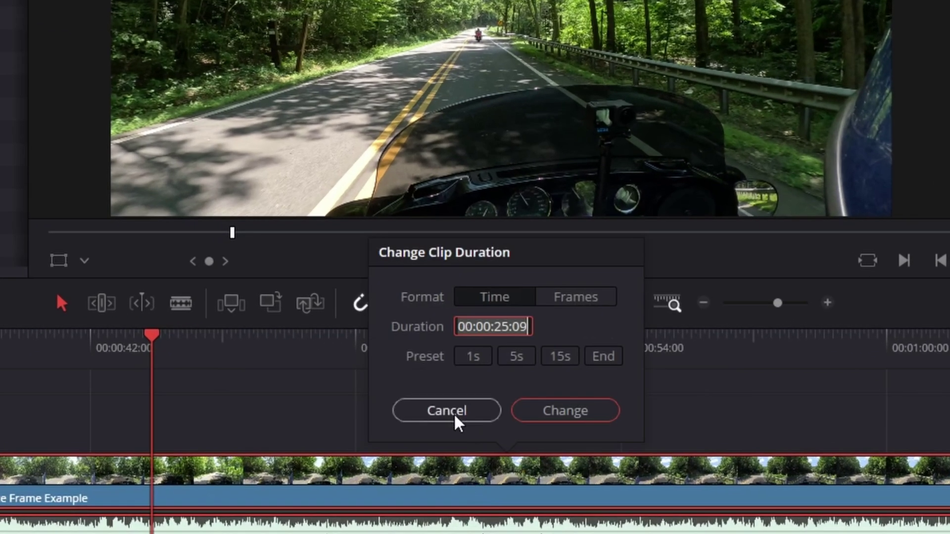
pyautogui.click(448, 410)
# Duplicate only the Freeze Frame Example video onto Video 2, above the original
pyautogui.moveTo(233, 338); pyautogui.dragTo(404, 363)
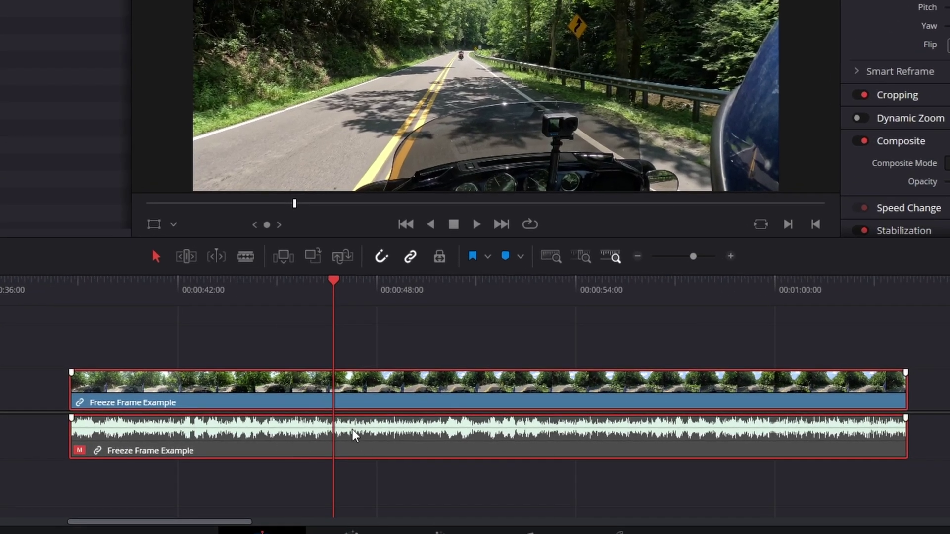
pyautogui.click(441, 355)
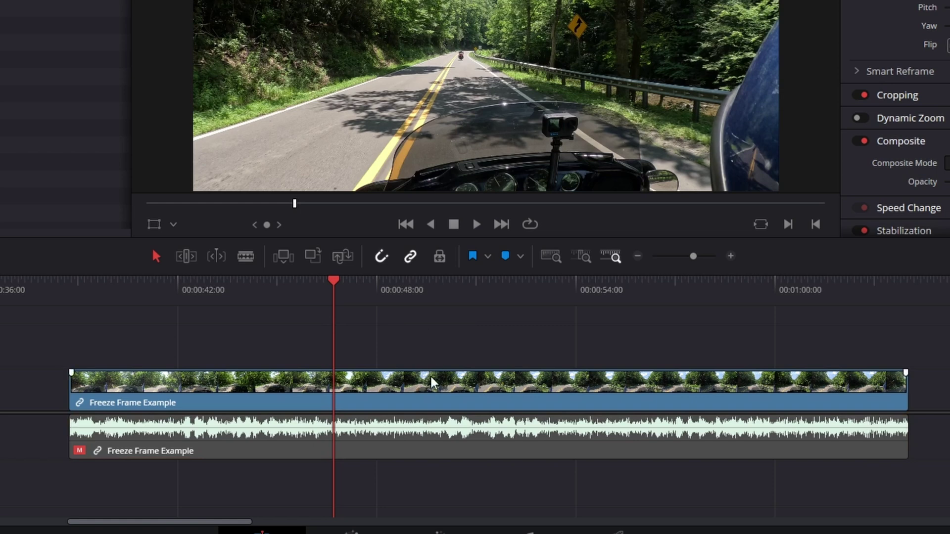
pyautogui.click(438, 394)
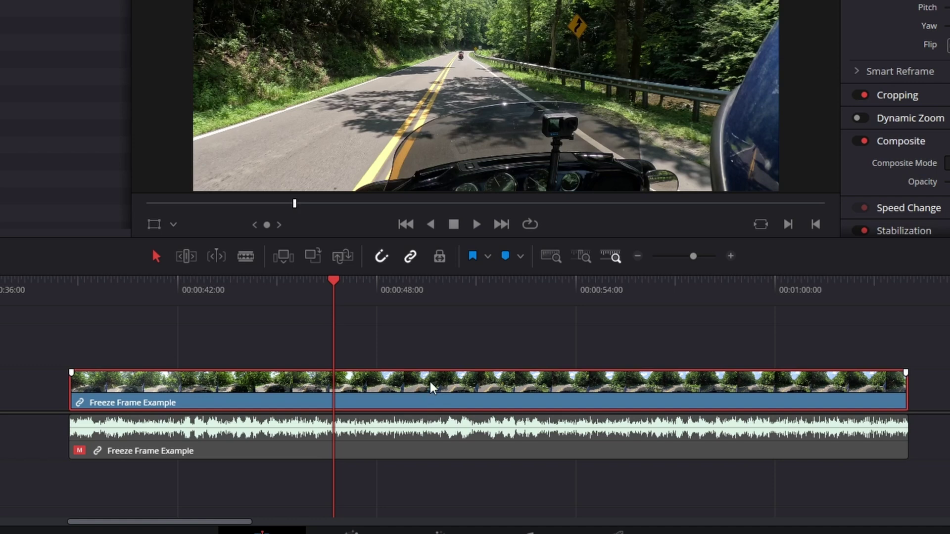
pyautogui.moveTo(432, 394); pyautogui.dragTo(426, 360)
# Blade all tracks at the playhead and drag the right Video 1 part later to open a gap
pyautogui.click(399, 317)
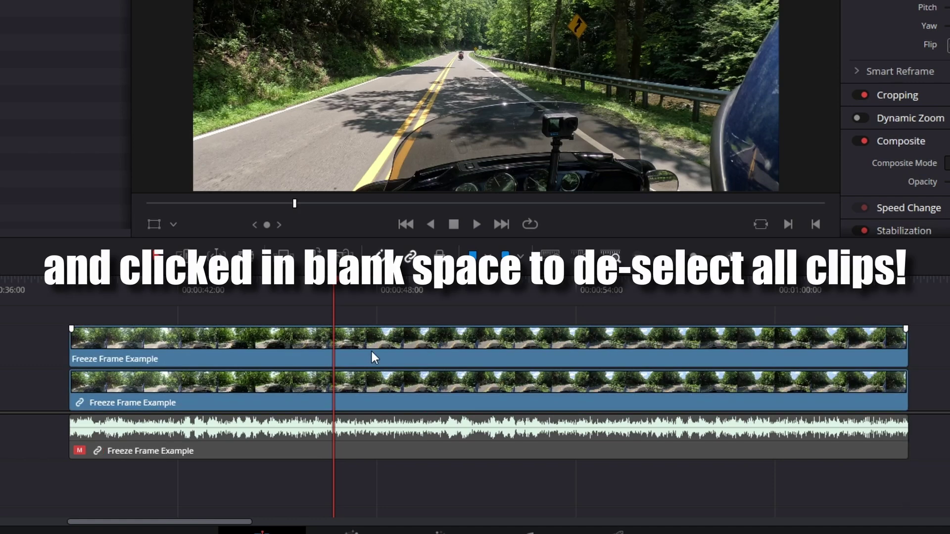
pyautogui.hotkey('ctrl', 'b')
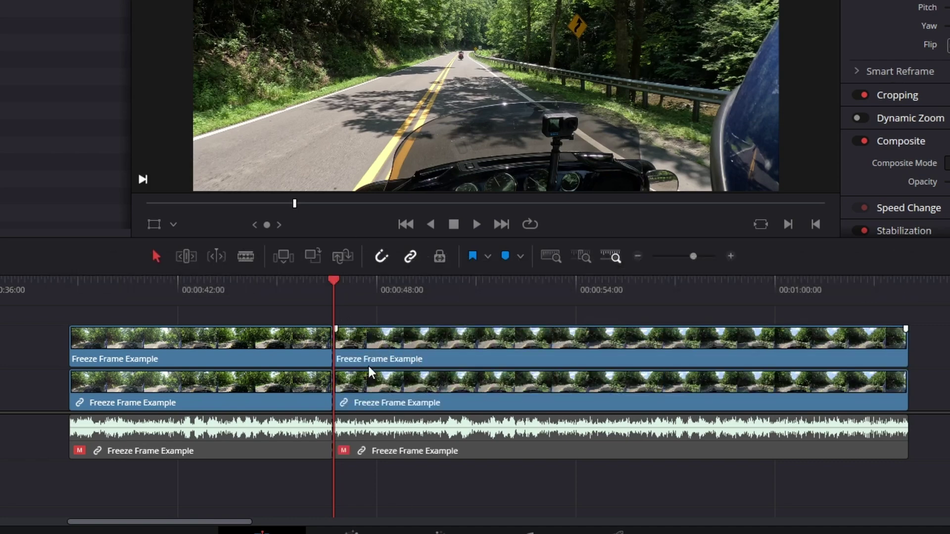
pyautogui.hotkey('shift', 'Right')
pyautogui.hotkey('shift', 'Right')
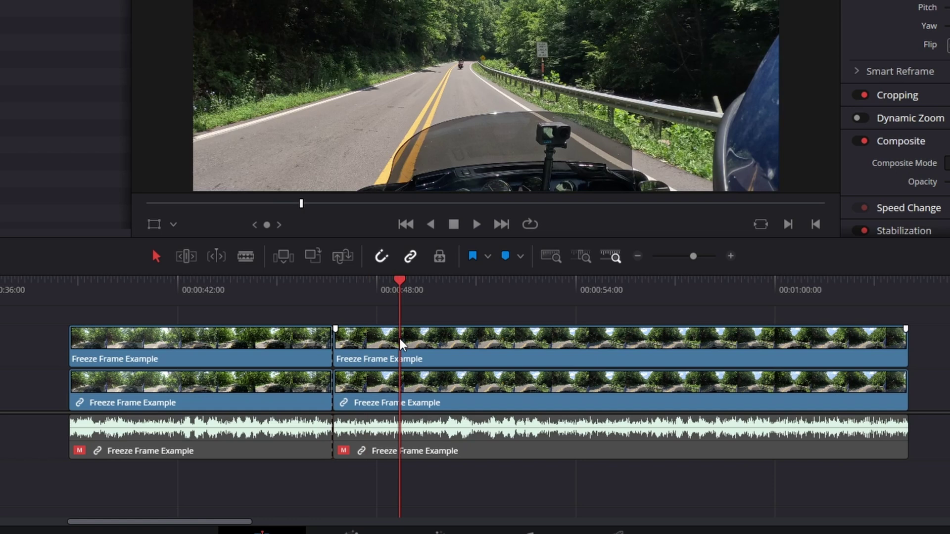
pyautogui.click(446, 400)
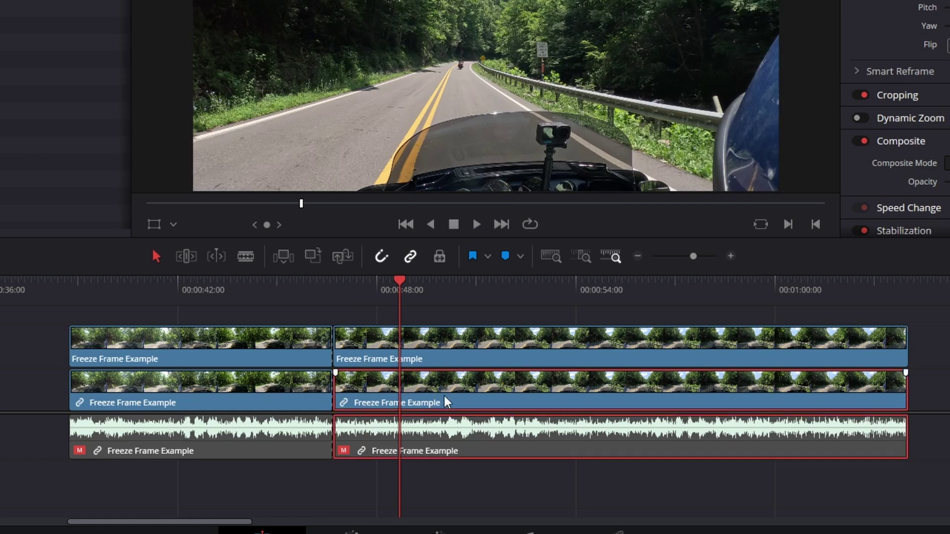
pyautogui.moveTo(448, 400); pyautogui.dragTo(514, 400)
# Delete the left part of the Video 2 copy and review frames around 00:00:44–00:00:50
pyautogui.click(204, 347)
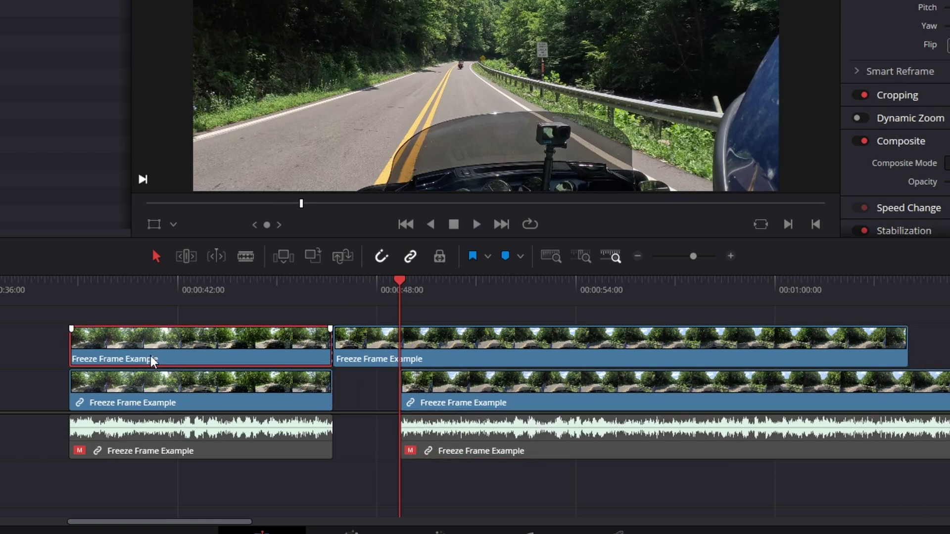
pyautogui.press('Delete')
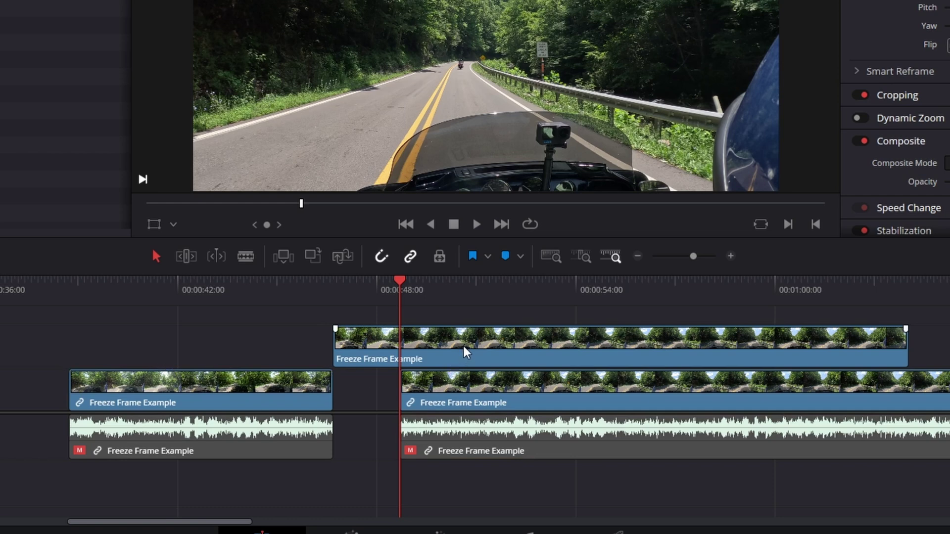
pyautogui.click(415, 352)
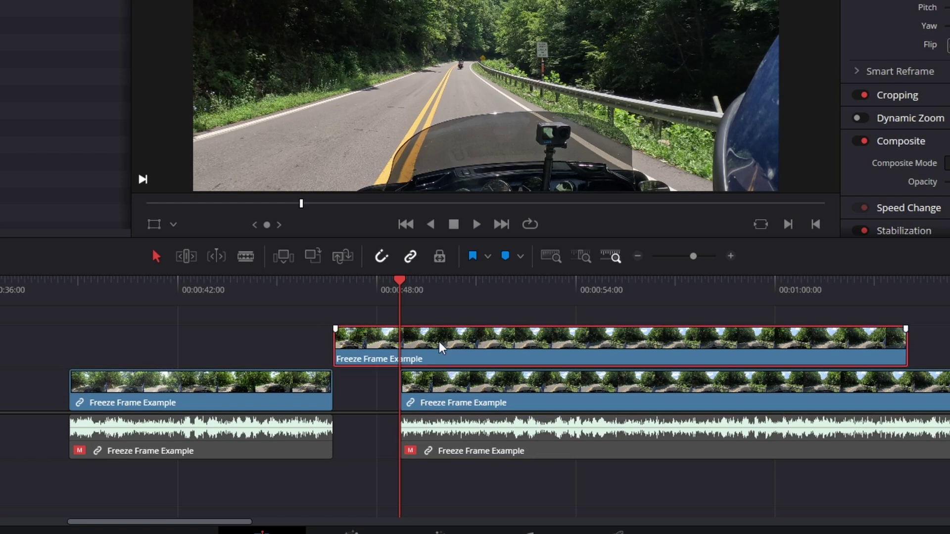
pyautogui.click(335, 290)
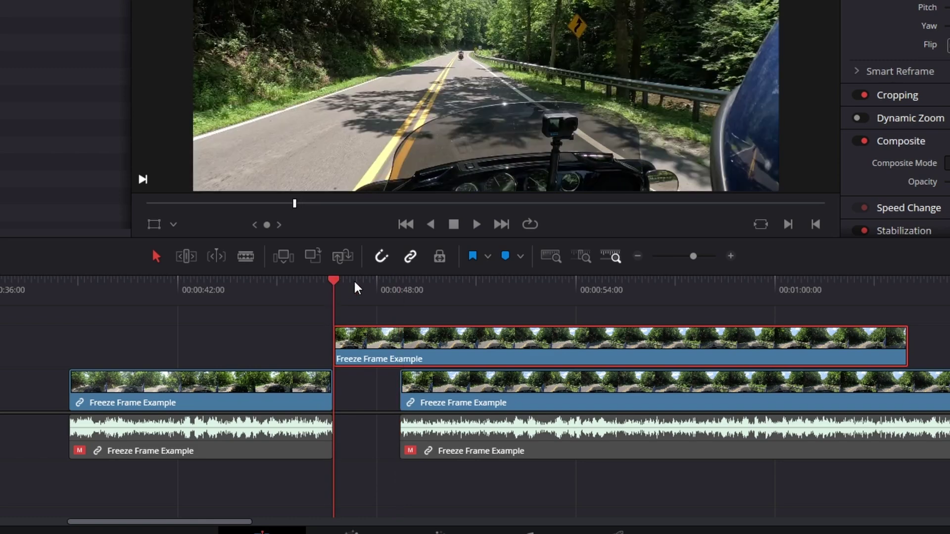
pyautogui.moveTo(465, 297); pyautogui.dragTo(403, 300)
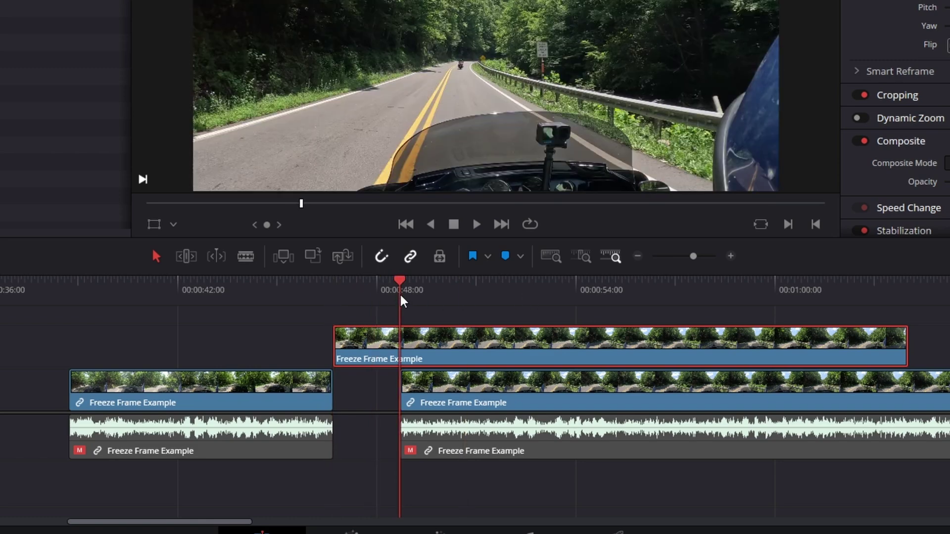
pyautogui.moveTo(331, 292)
pyautogui.mouseDown()
pyautogui.moveTo(273, 302)
pyautogui.moveTo(331, 296)
pyautogui.mouseUp()
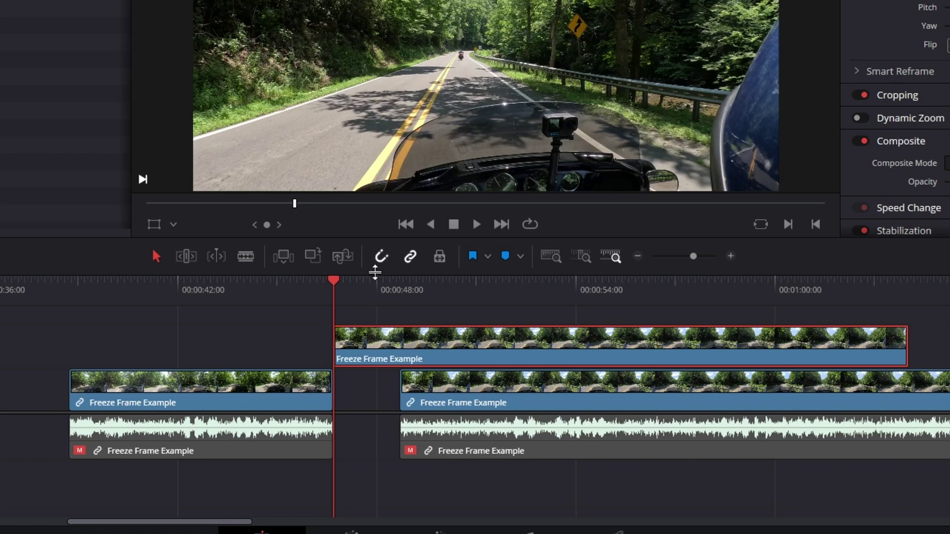
pyautogui.moveTo(359, 297); pyautogui.dragTo(428, 308)
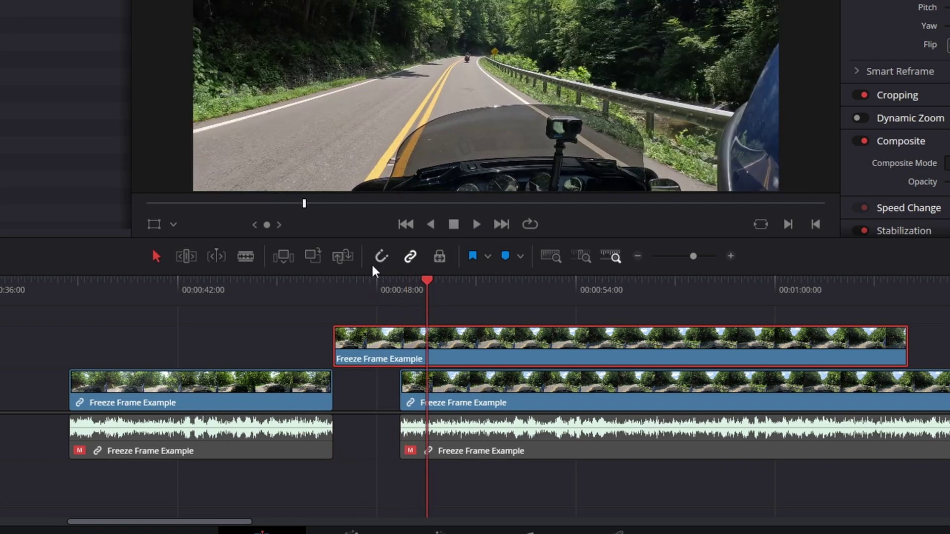
pyautogui.click(338, 292)
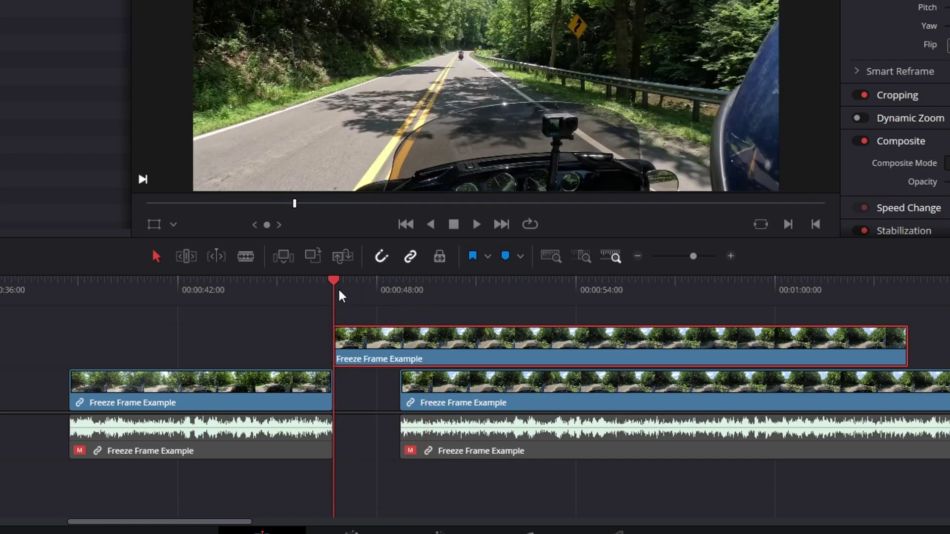
pyautogui.rightClick(384, 342)
# Make the Video 2 copy a freeze frame with Change Clip Speed
pyautogui.click(442, 125)
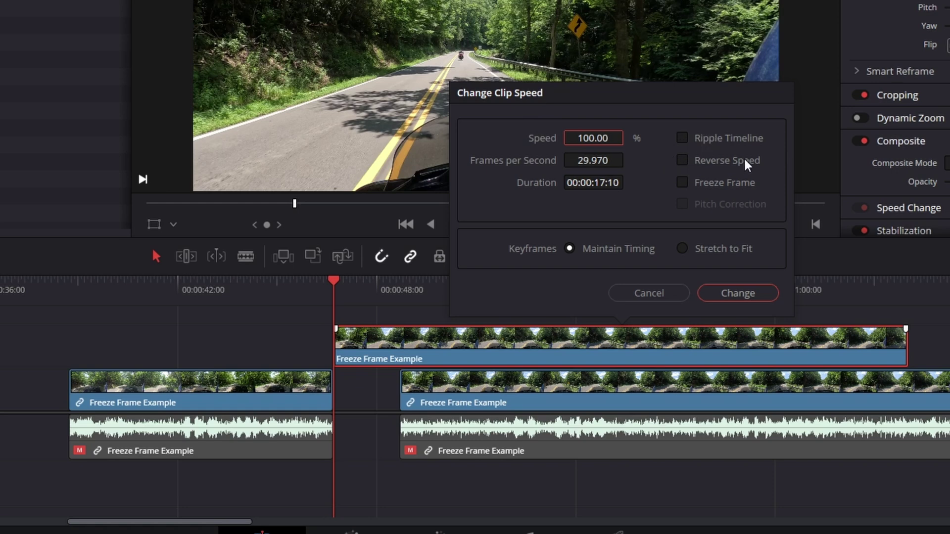
pyautogui.click(683, 183)
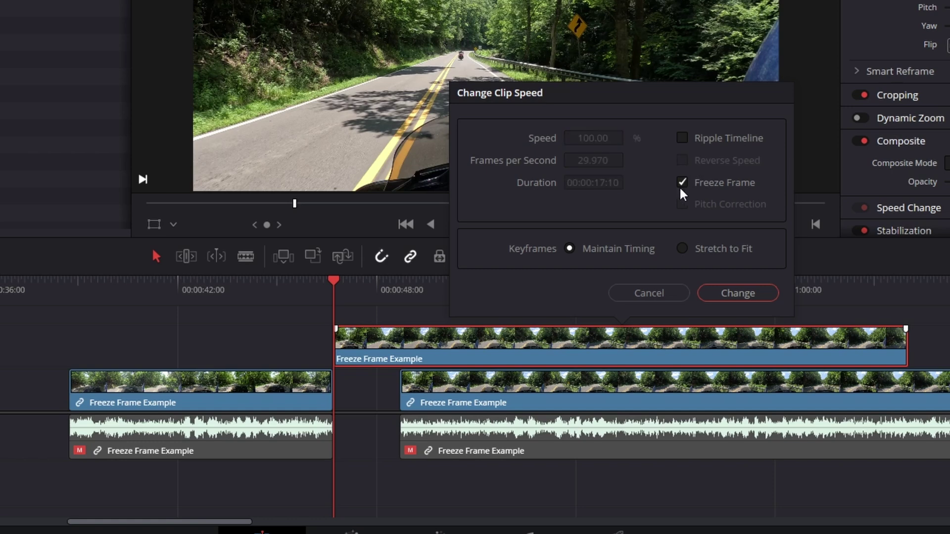
pyautogui.click(738, 293)
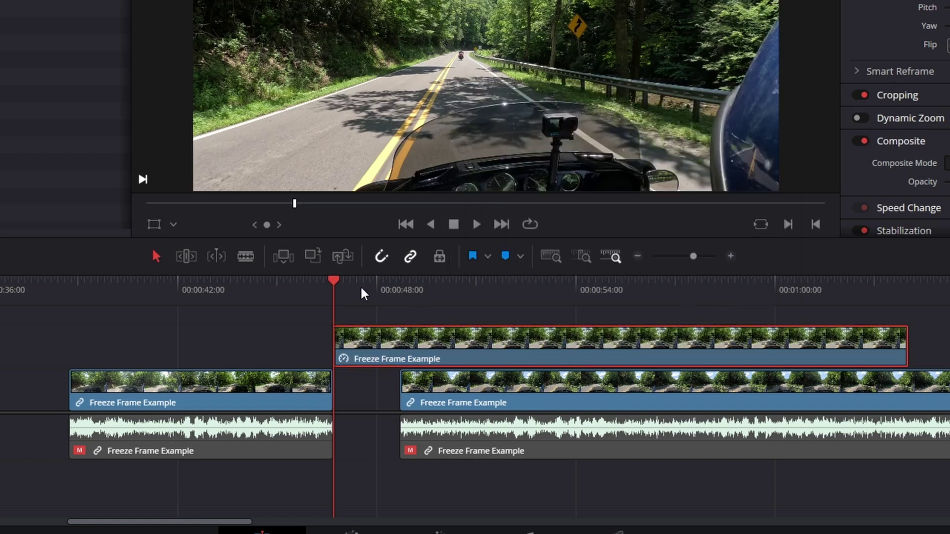
pyautogui.moveTo(363, 294); pyautogui.dragTo(573, 287)
# Trim the freeze clip at the second Video 1 clip's start, drop it into the gap, and play it back
pyautogui.click(401, 291)
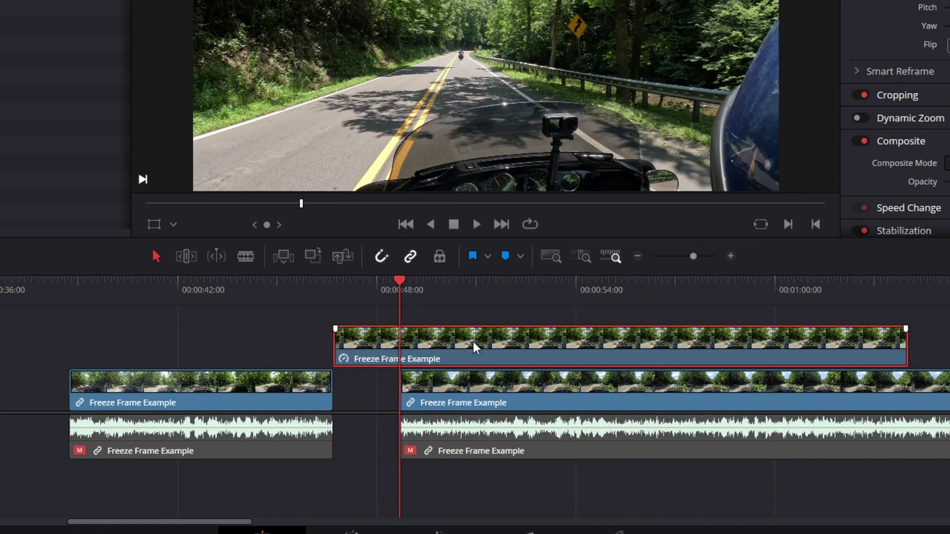
pyautogui.hotkey('ctrl', 'b')
pyautogui.click(491, 352)
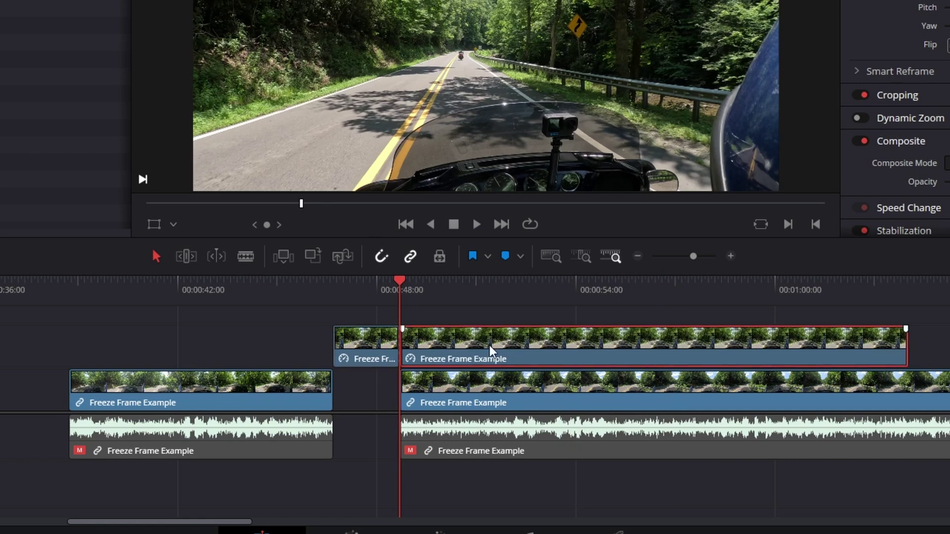
pyautogui.press('Delete')
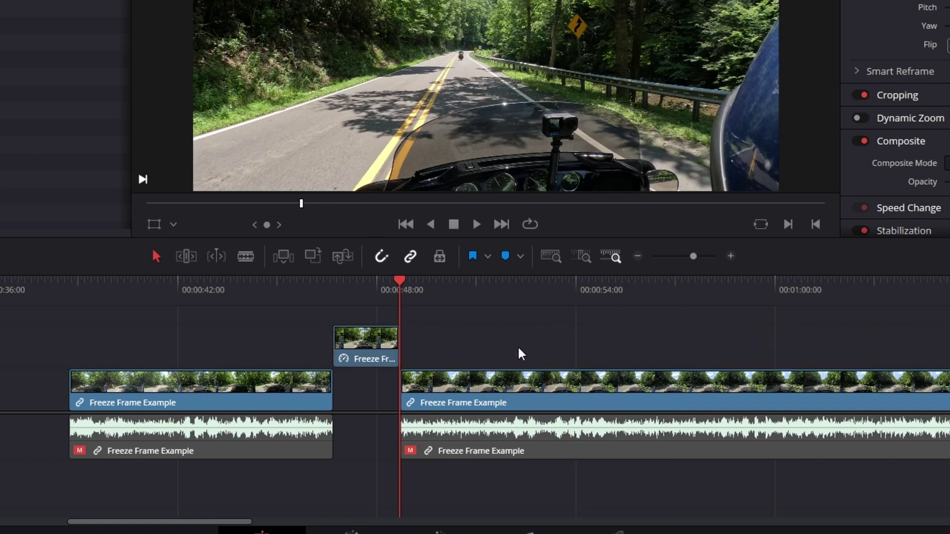
pyautogui.moveTo(372, 363); pyautogui.dragTo(369, 394)
pyautogui.click(230, 294)
pyautogui.press('space')
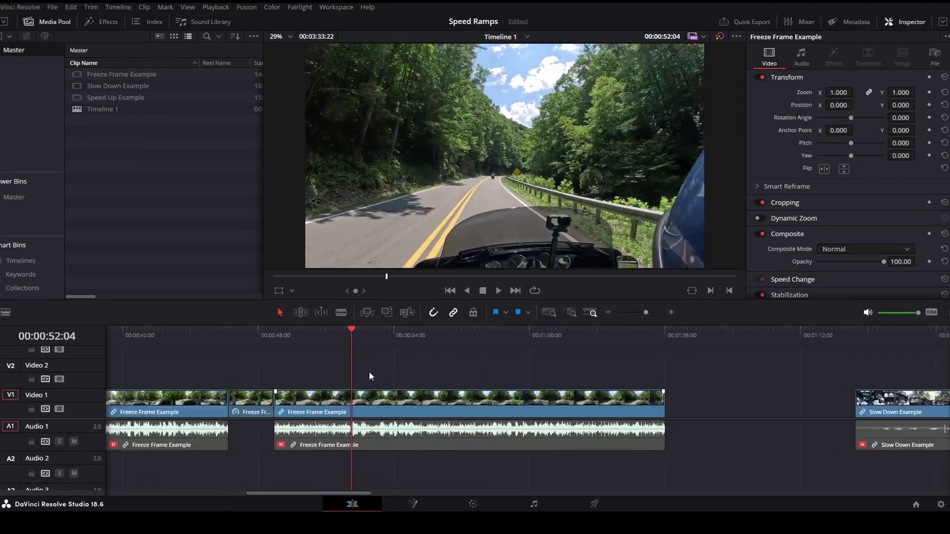
pyautogui.press('space')
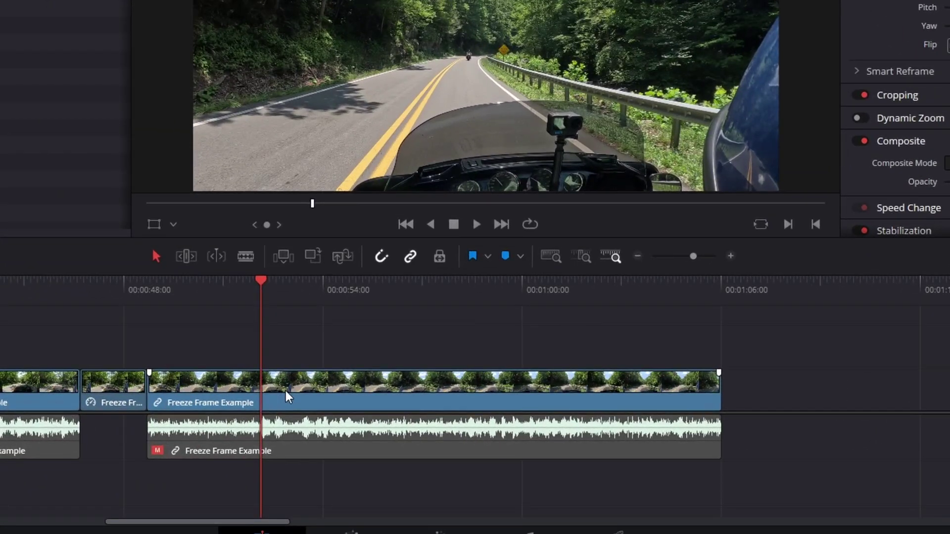
# Set the long Freeze Frame Example clip to Reverse Speed and play it back
pyautogui.rightClick(286, 392)
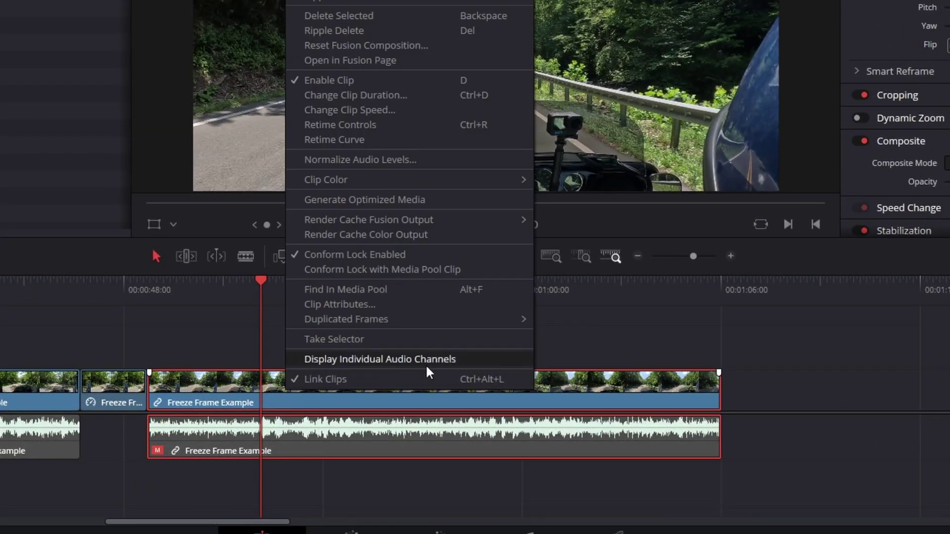
pyautogui.click(394, 111)
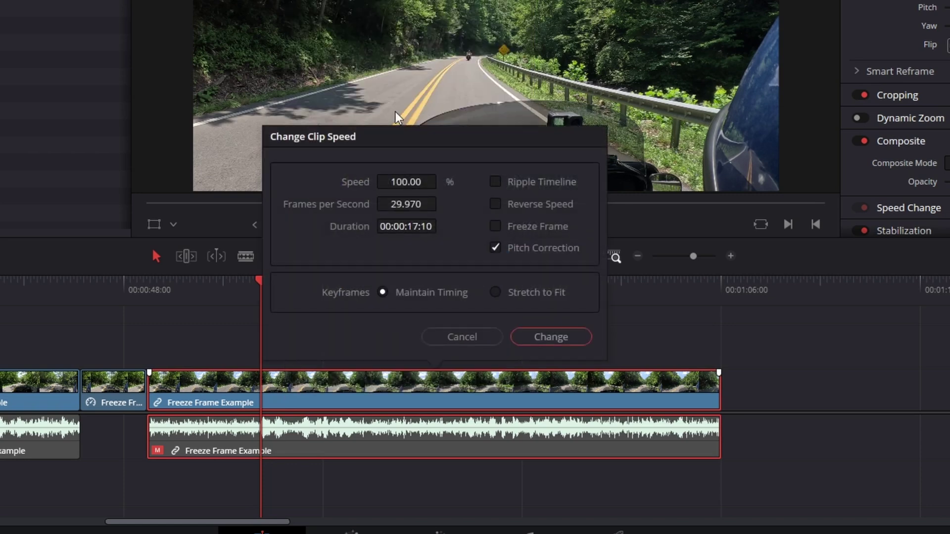
pyautogui.click(496, 203)
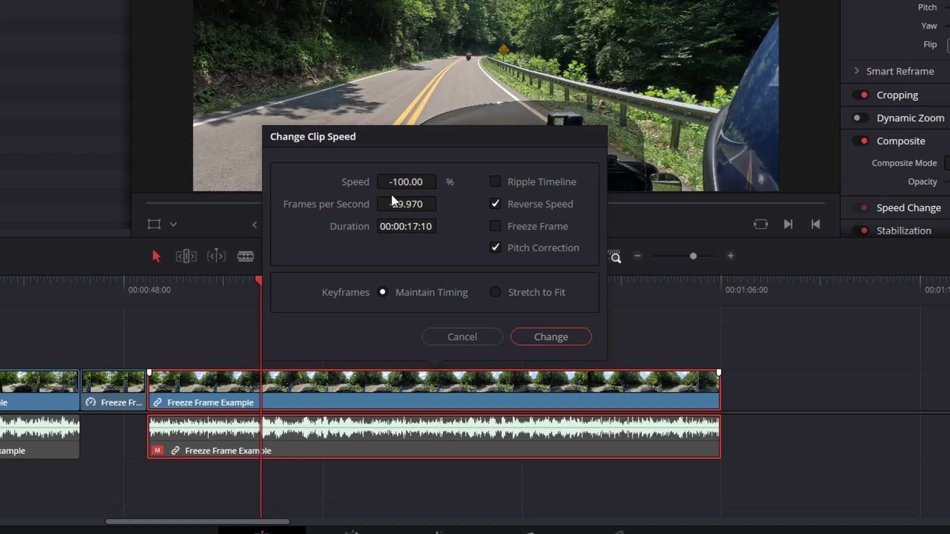
pyautogui.click(551, 336)
pyautogui.click(151, 300)
pyautogui.press('space')
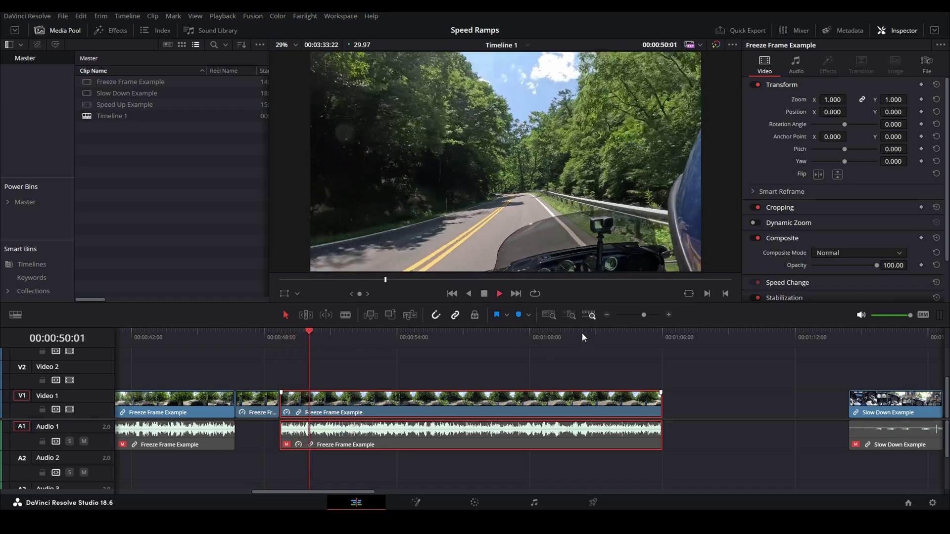
pyautogui.click(611, 334)
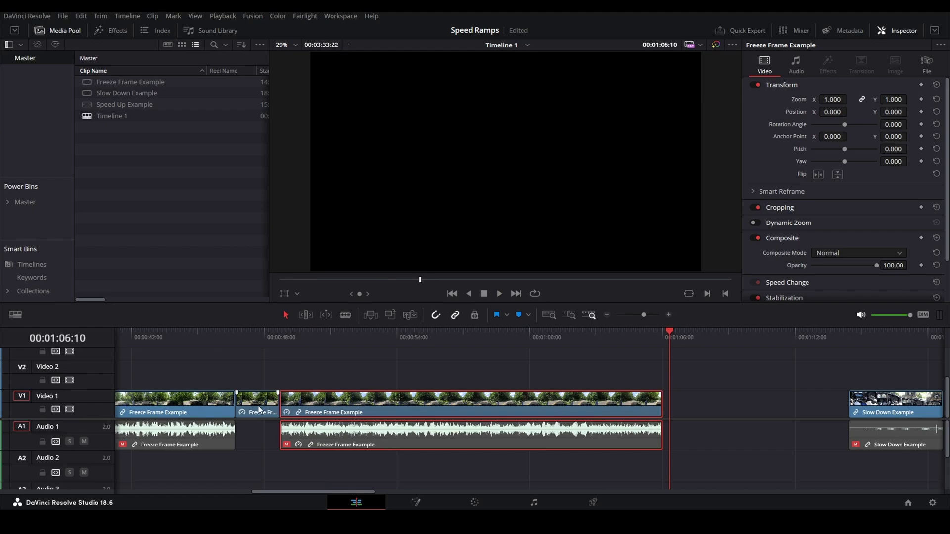
# Move the freeze clip to just after the reversed clip and review from about 1:04
pyautogui.moveTo(257, 402); pyautogui.dragTo(685, 401)
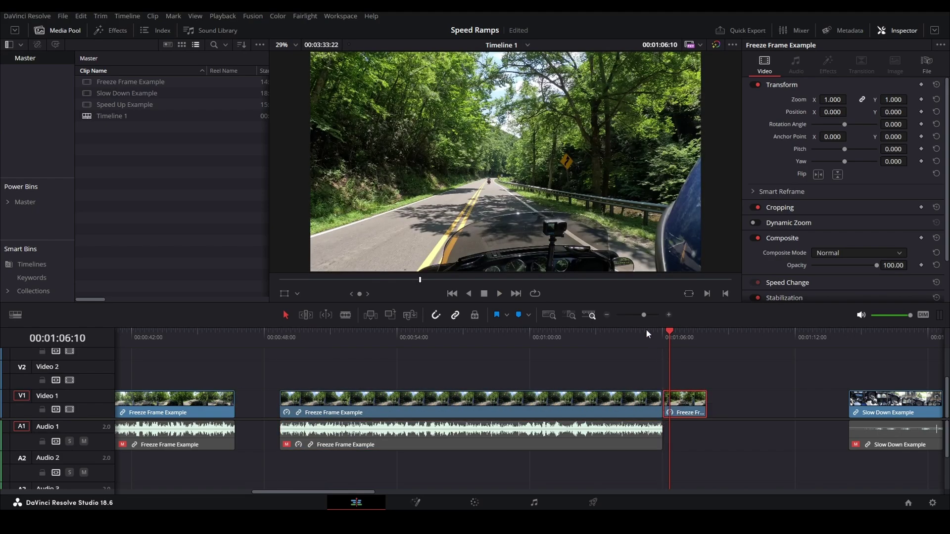
pyautogui.click(619, 335)
pyautogui.press('space')
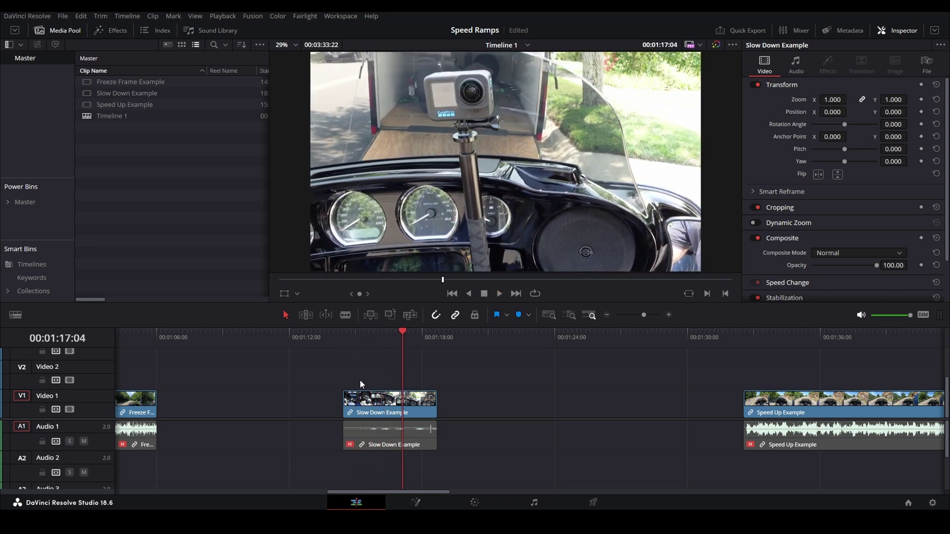
# Try 50% speed on Slow Down Example, play it, then undo the change
pyautogui.rightClick(380, 406)
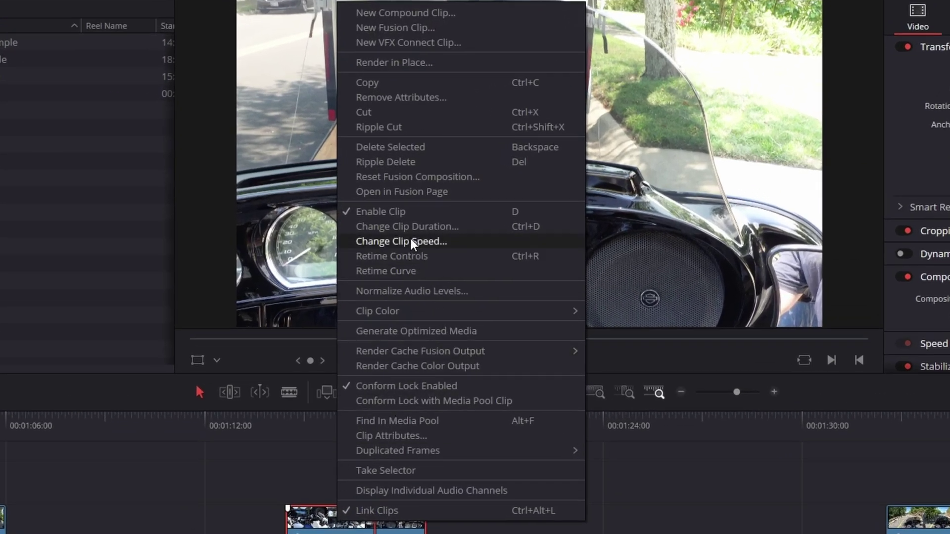
pyautogui.click(417, 245)
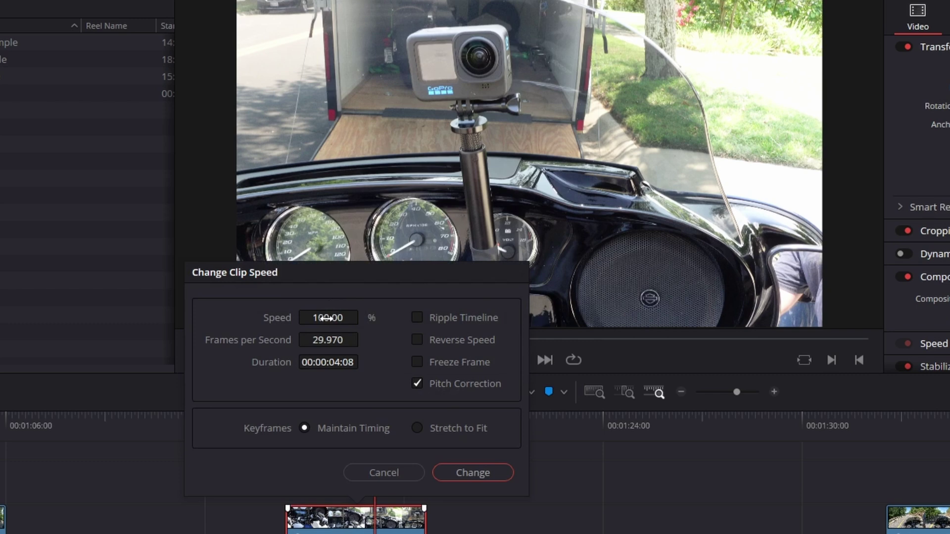
pyautogui.click(327, 319)
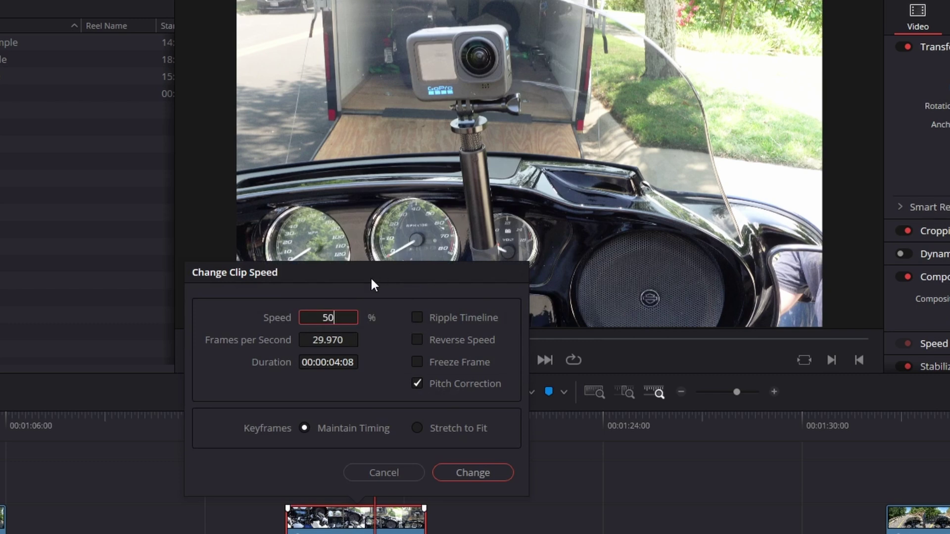
pyautogui.write('50')
pyautogui.click(465, 474)
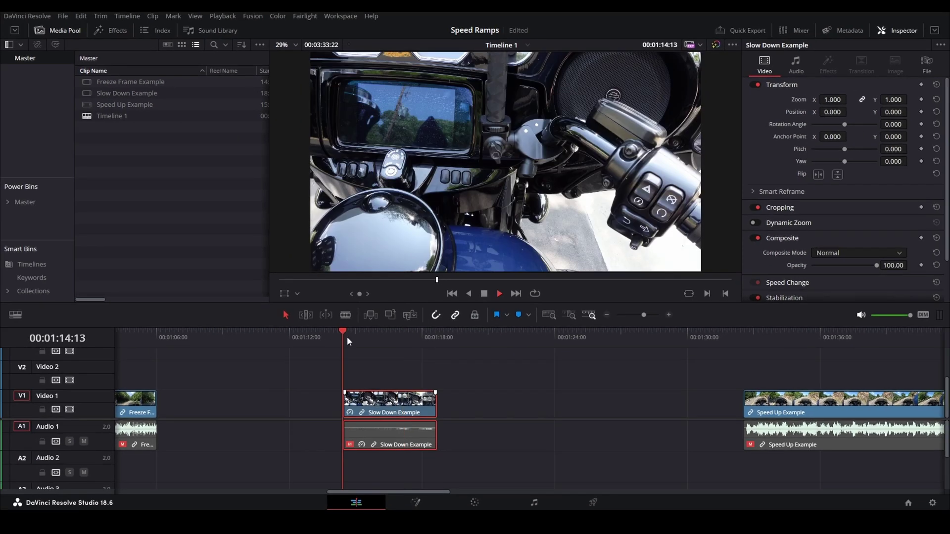
pyautogui.press('space')
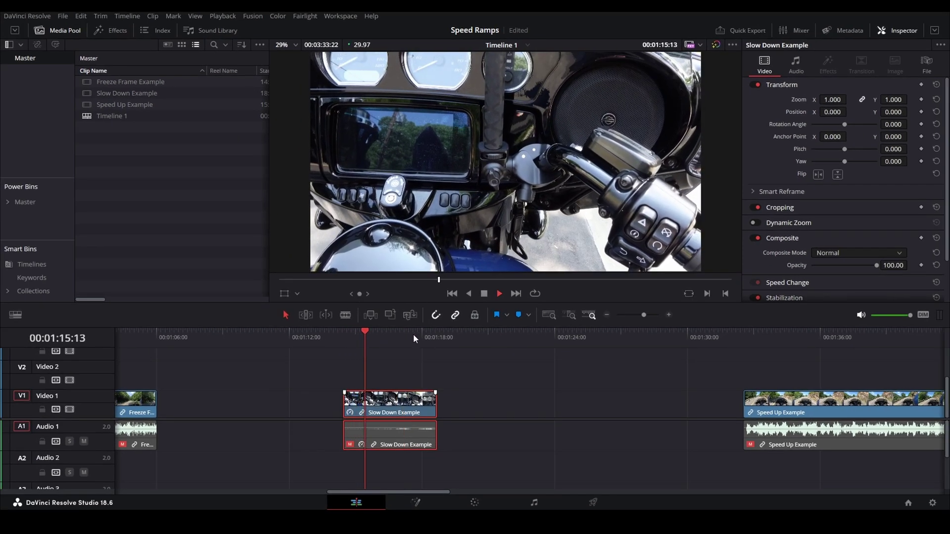
pyautogui.press('space')
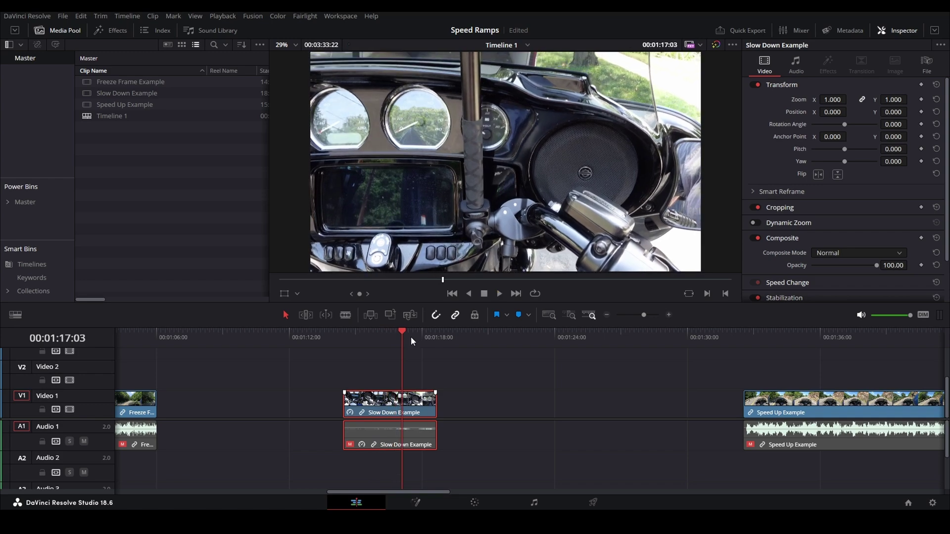
pyautogui.hotkey('ctrl', 'z')
# Reapply 50% speed with Ripple Timeline on, so the Speed Up Example clip shifts later
pyautogui.rightClick(372, 407)
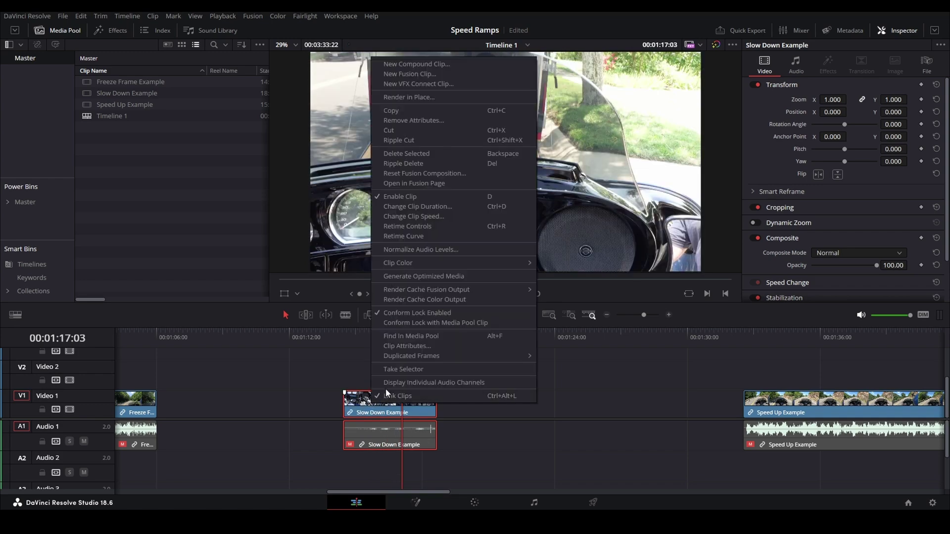
pyautogui.click(433, 216)
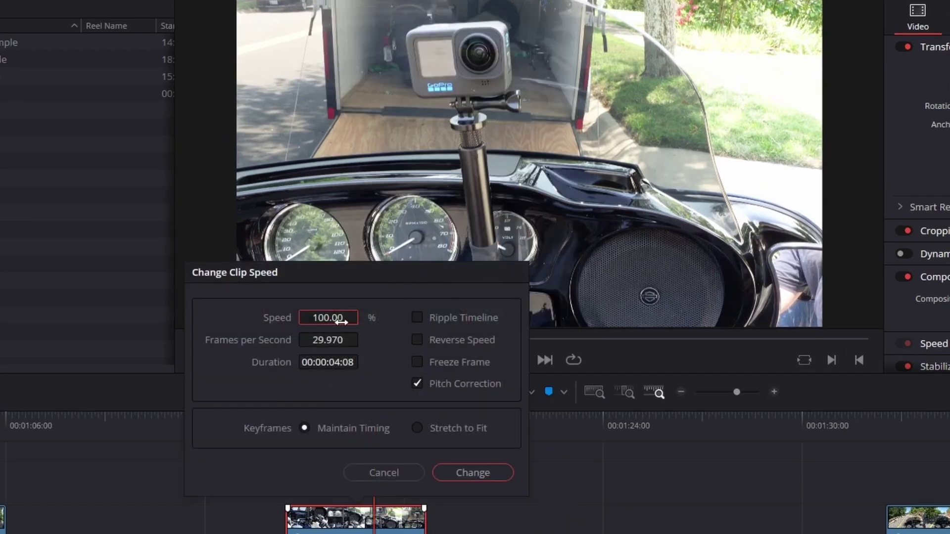
pyautogui.press('Return')
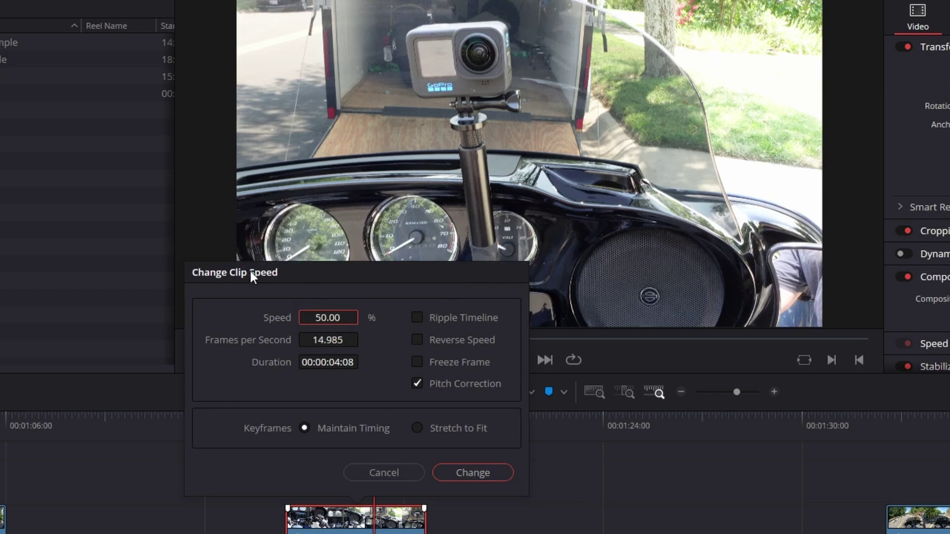
pyautogui.click(418, 319)
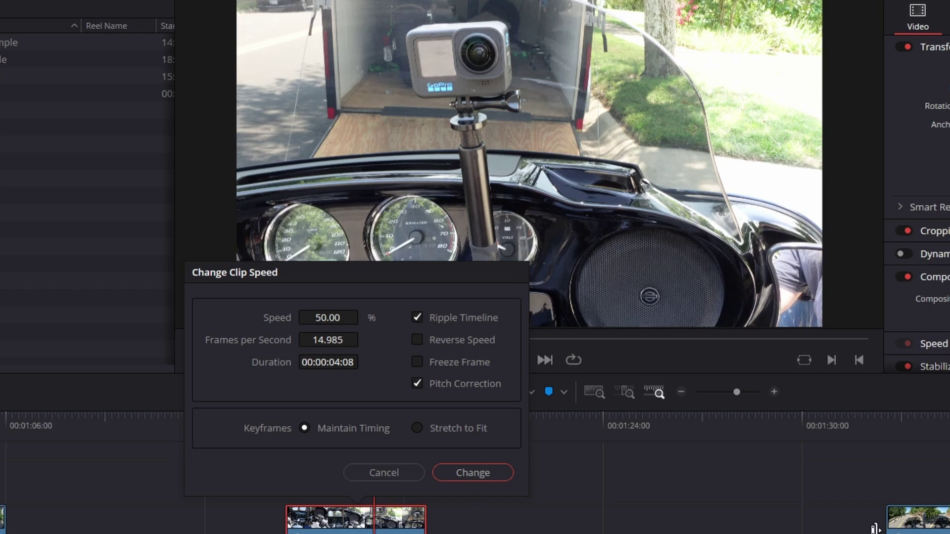
pyautogui.click(472, 473)
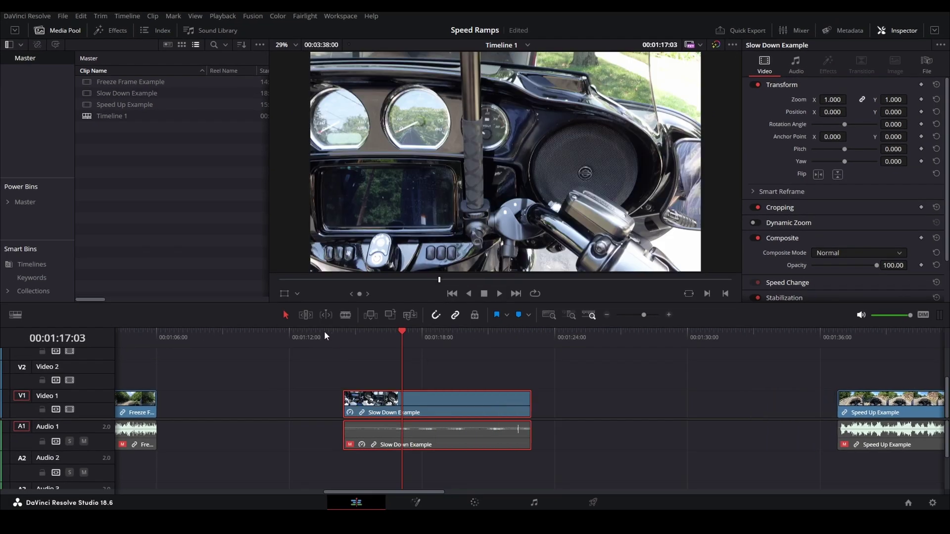
pyautogui.moveTo(343, 334)
pyautogui.mouseDown()
pyautogui.moveTo(522, 358)
pyautogui.moveTo(347, 351)
pyautogui.mouseUp()
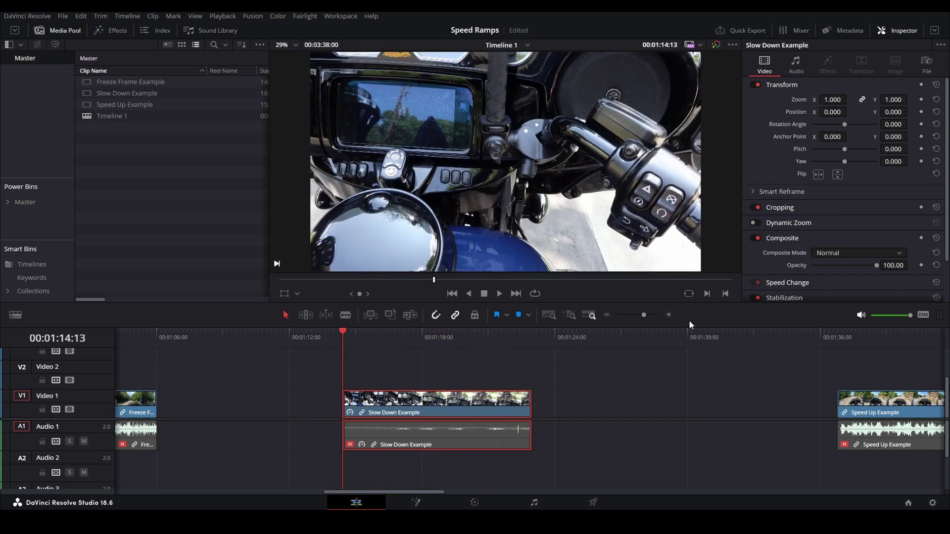
# In the Inspector's Retime and Scaling, choose Optical Flow retime process and Speed Warp motion estimation
pyautogui.click(899, 31)
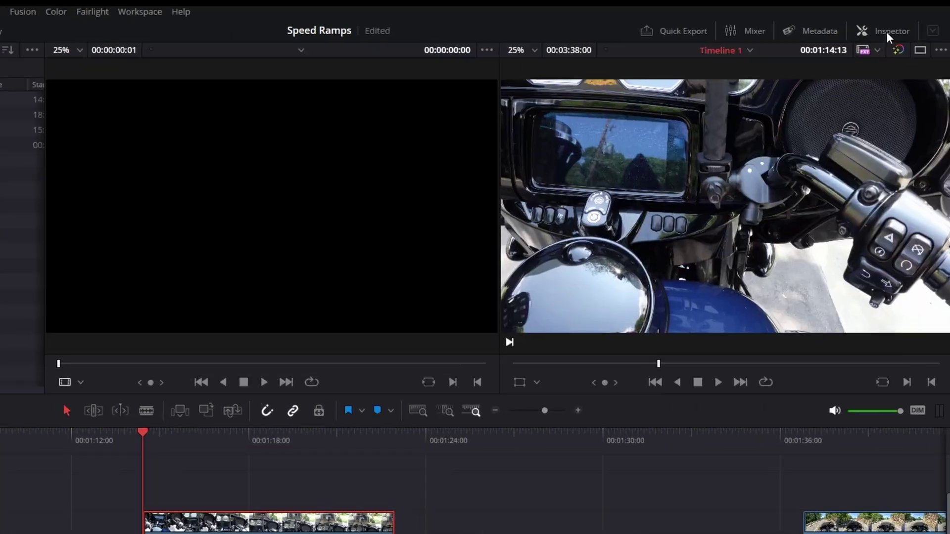
pyautogui.click(900, 30)
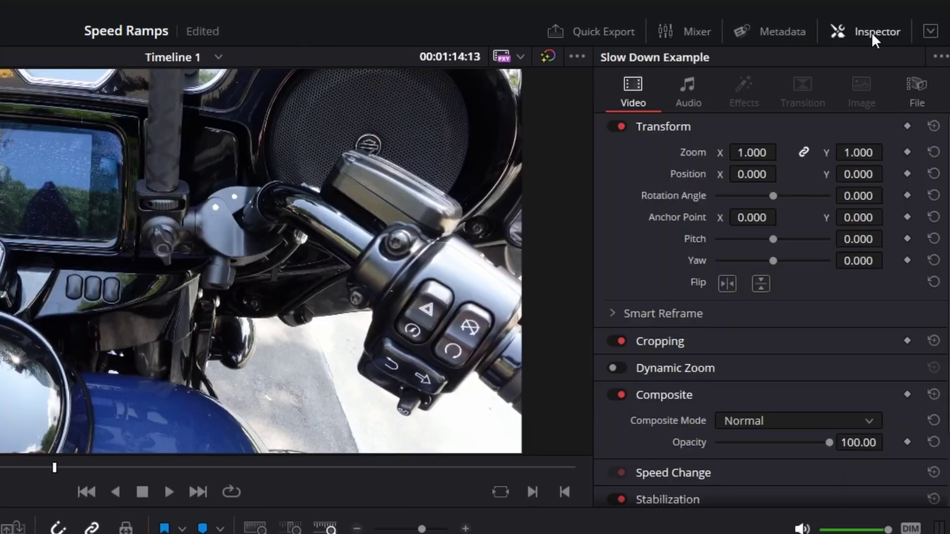
pyautogui.scroll(-3, 818, 247)
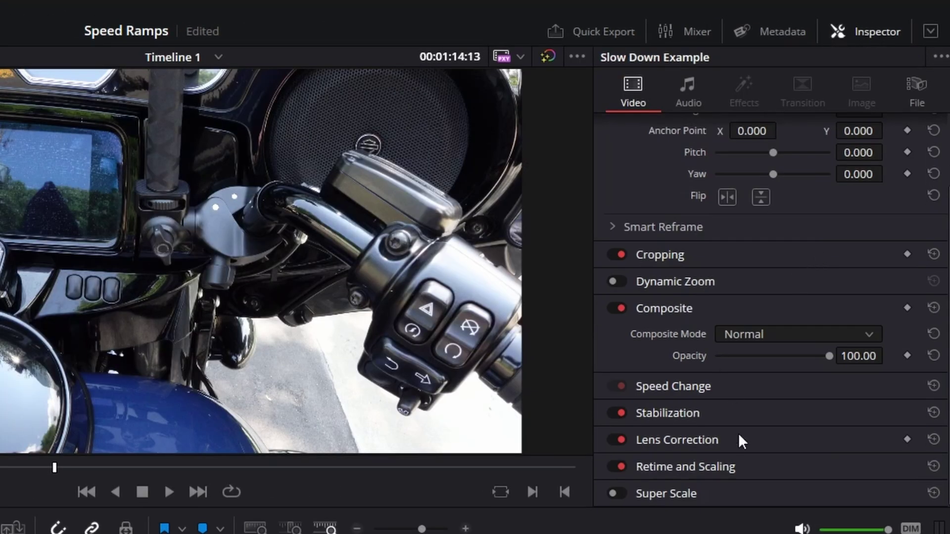
pyautogui.click(755, 466)
pyautogui.scroll(-4, 753, 446)
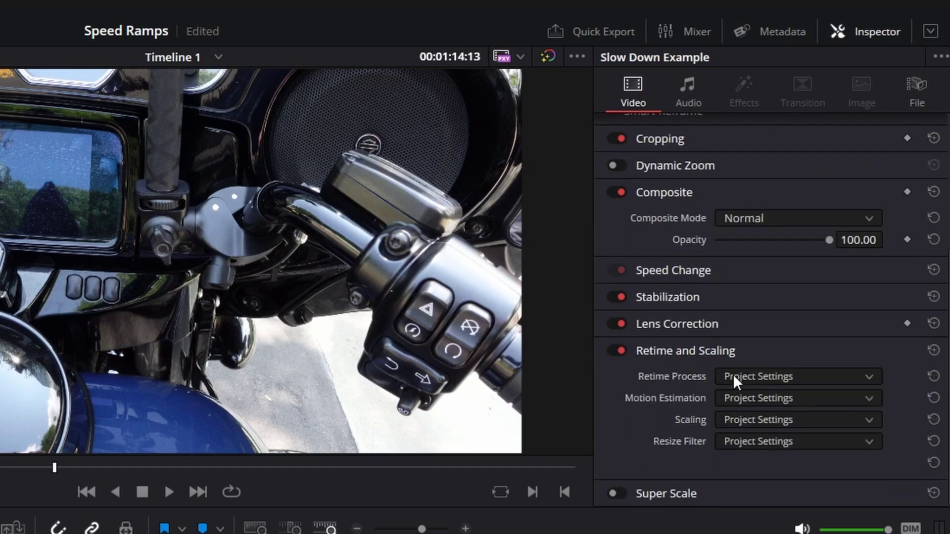
pyautogui.click(765, 375)
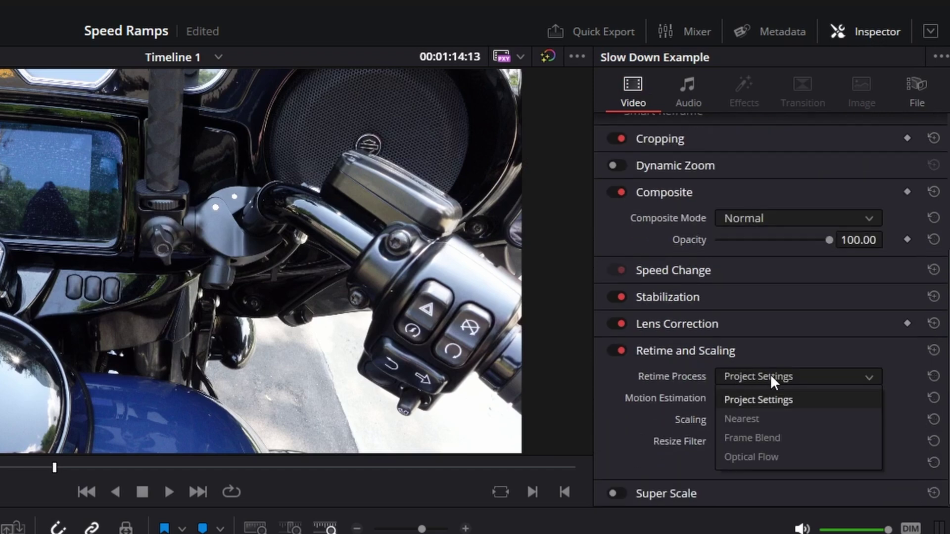
pyautogui.click(745, 458)
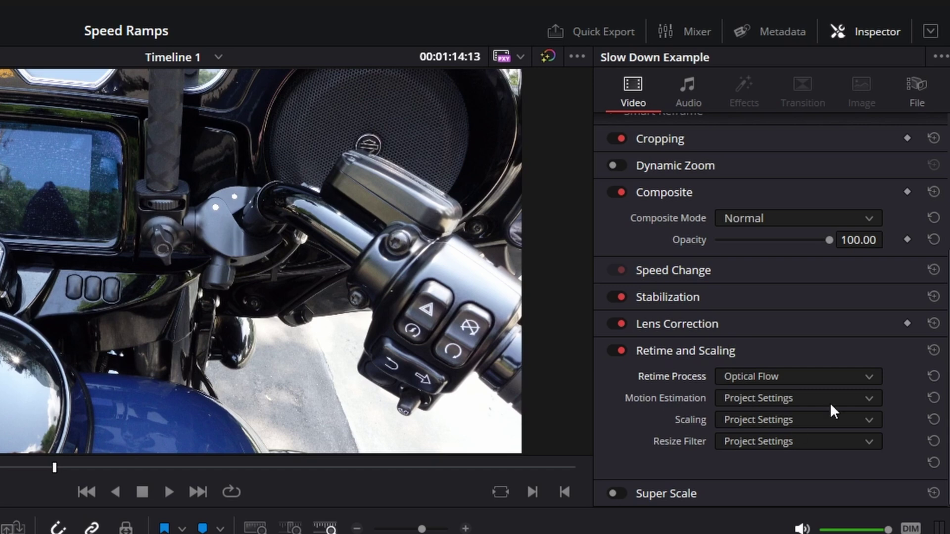
pyautogui.click(756, 397)
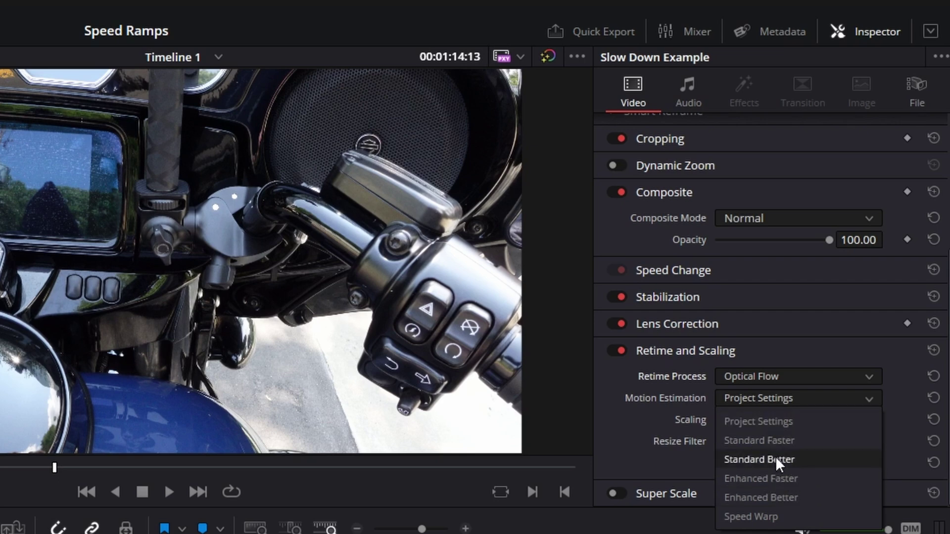
pyautogui.click(786, 515)
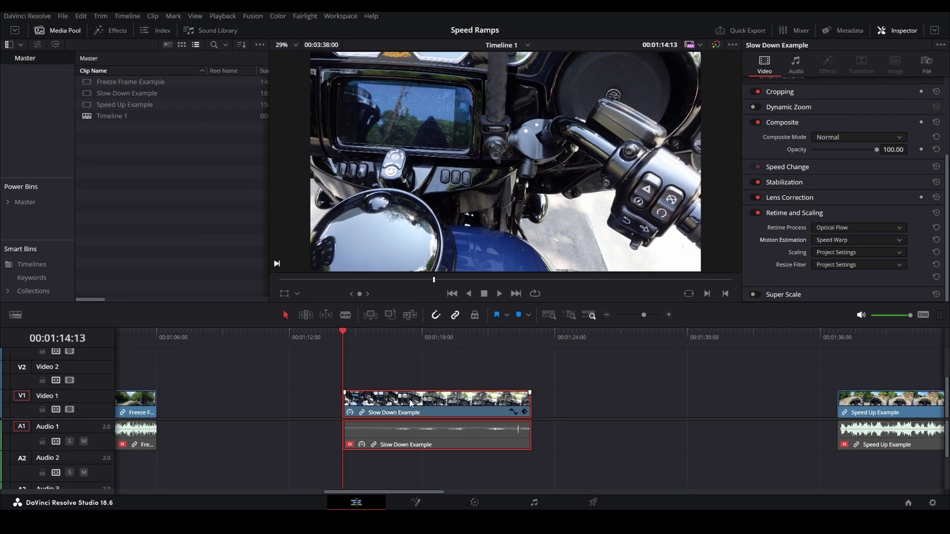
# Apply Render Cache Color Output to Slow Down Example and replay its slow motion from the start
pyautogui.press('space')
pyautogui.click(500, 294)
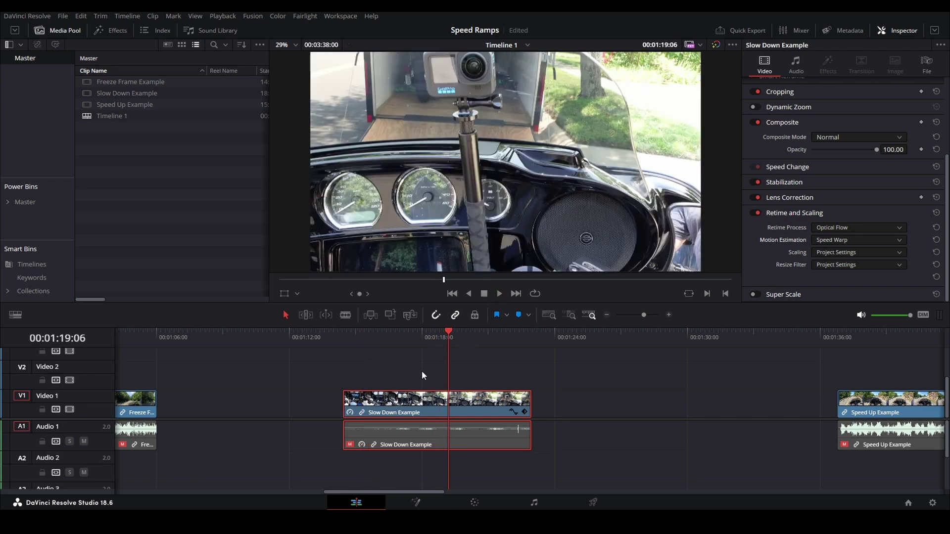
pyautogui.click(345, 337)
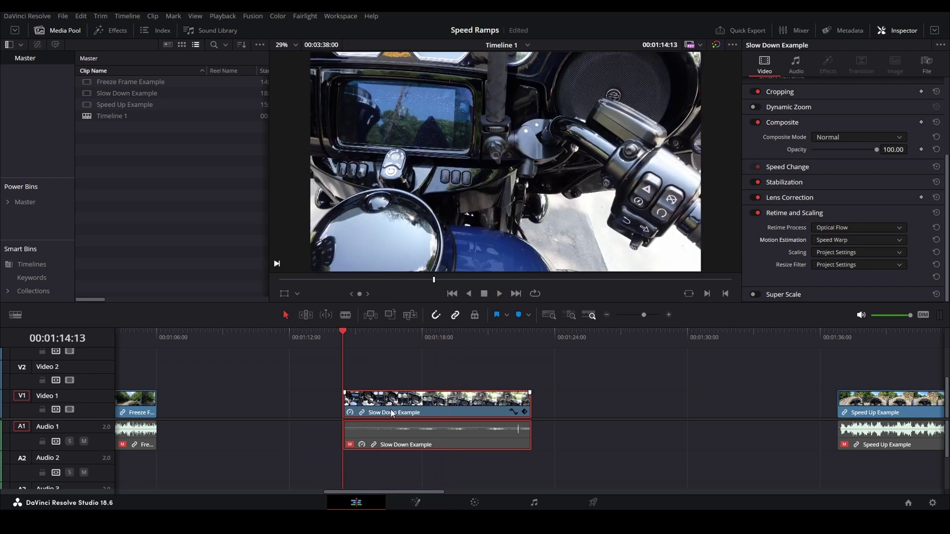
pyautogui.rightClick(392, 413)
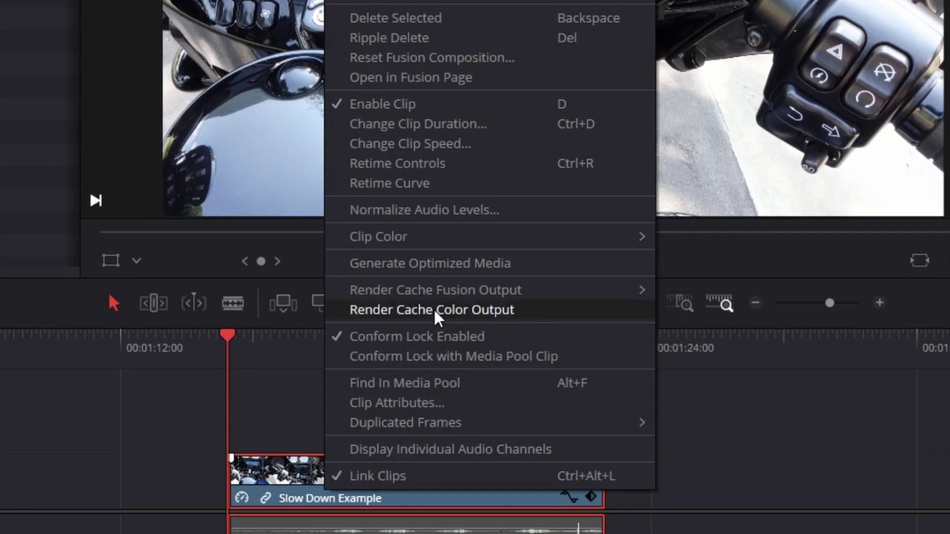
pyautogui.click(436, 310)
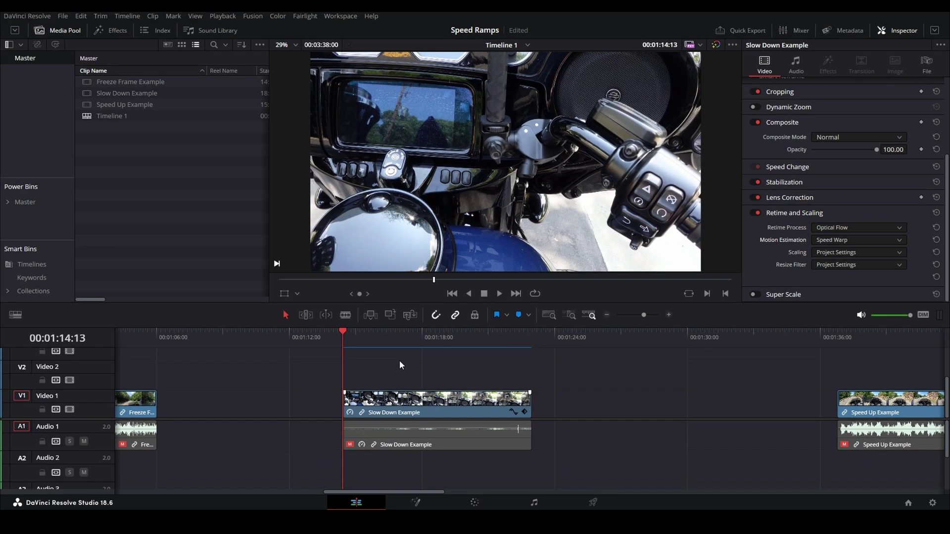
pyautogui.press('space')
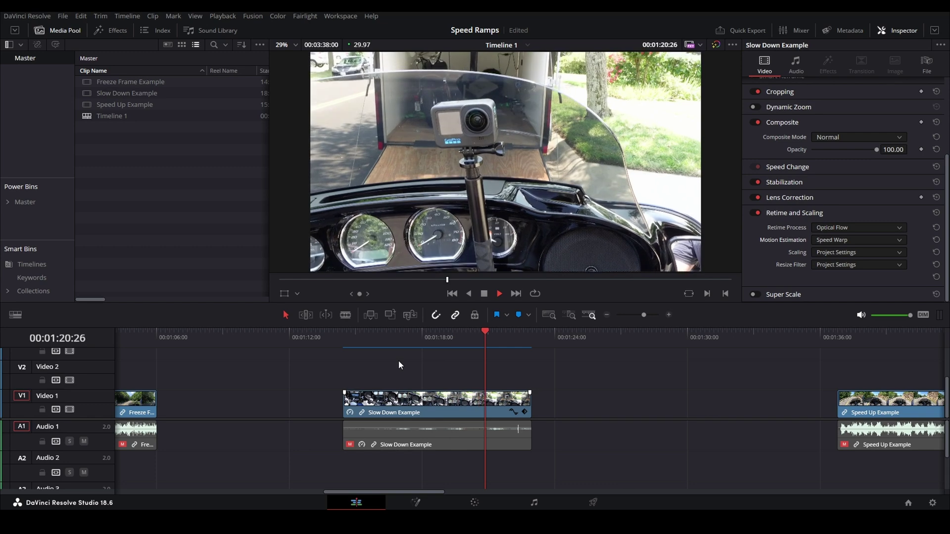
pyautogui.press('space')
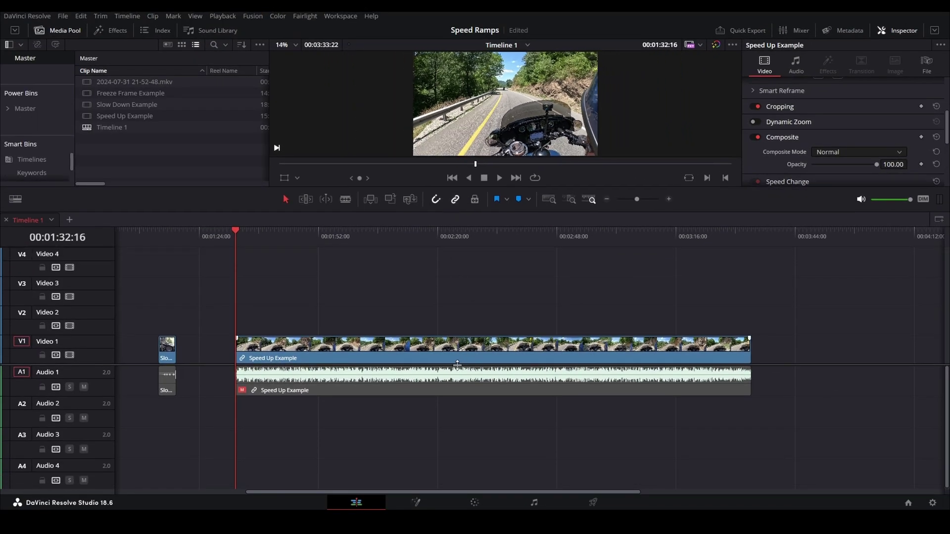
# Enlarge the video track area and show retime controls on the Speed Up Example clip with Ctrl+R
pyautogui.moveTo(457, 365); pyautogui.dragTo(459, 420)
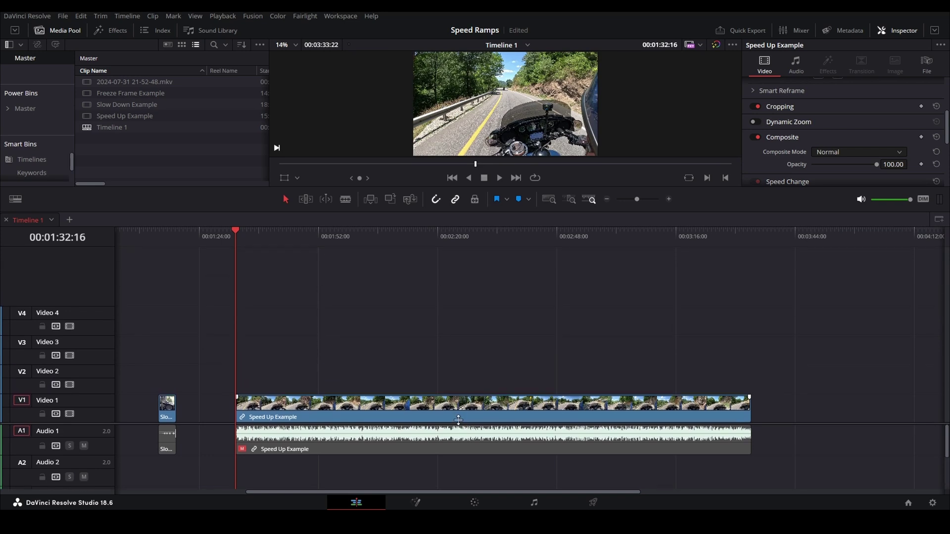
pyautogui.click(448, 414)
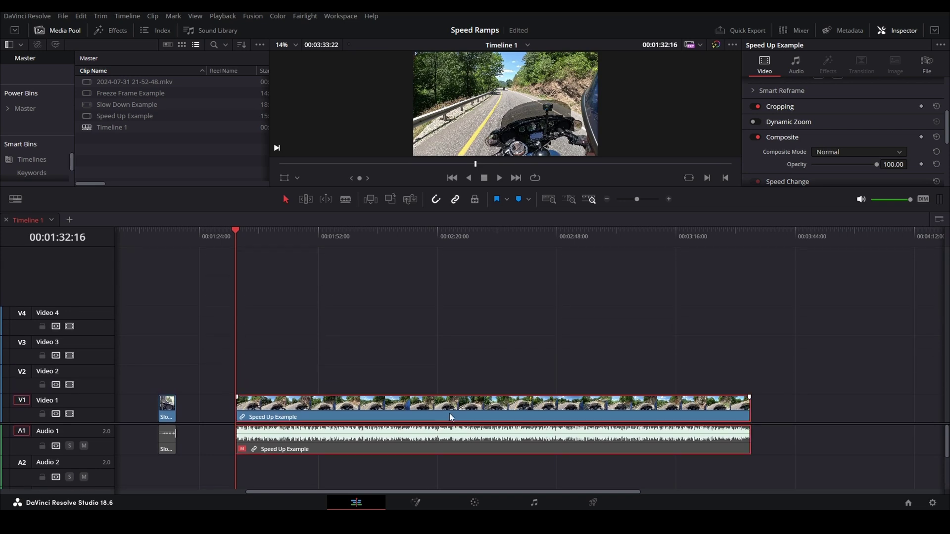
pyautogui.hotkey('ctrl', 'r')
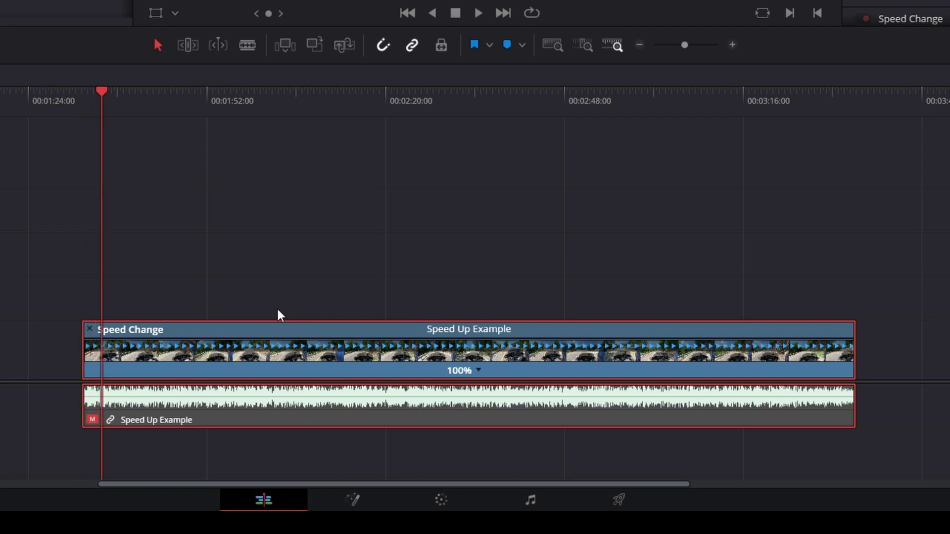
# Add a speed point at the first ramp position and another at 00:03:30:22 near the clip's end
pyautogui.click(479, 370)
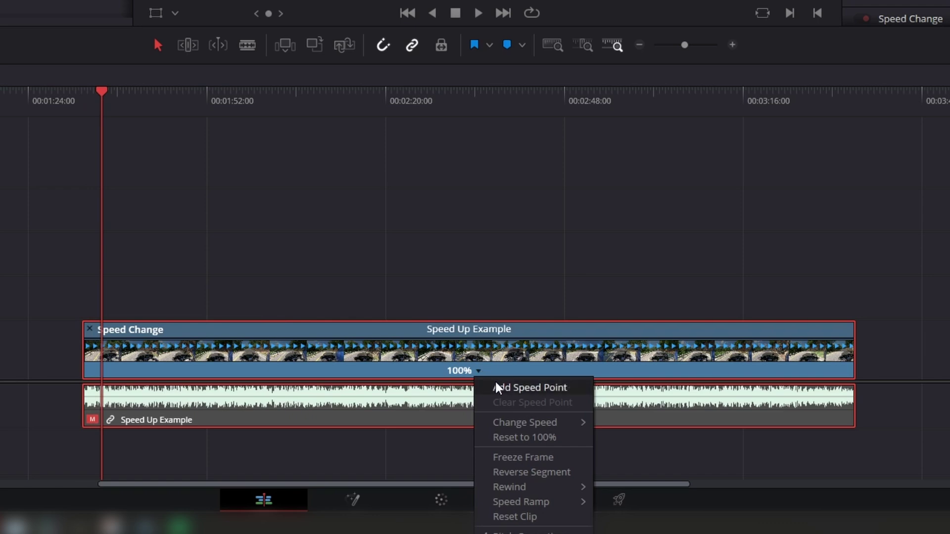
pyautogui.moveTo(533, 428)
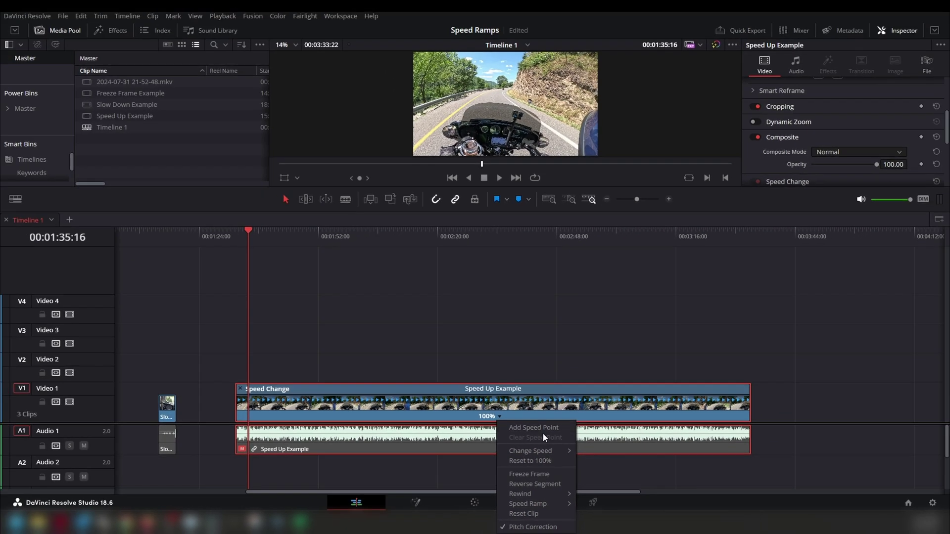
pyautogui.click(534, 429)
pyautogui.click(750, 232)
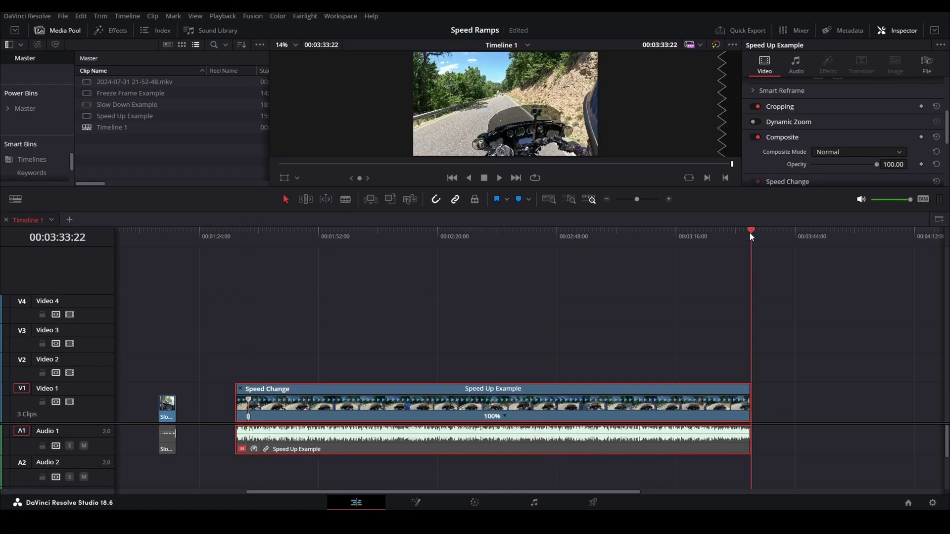
pyautogui.hotkey('shift', 'Left')
pyautogui.hotkey('shift', 'Left')
pyautogui.hotkey('shift', 'Left')
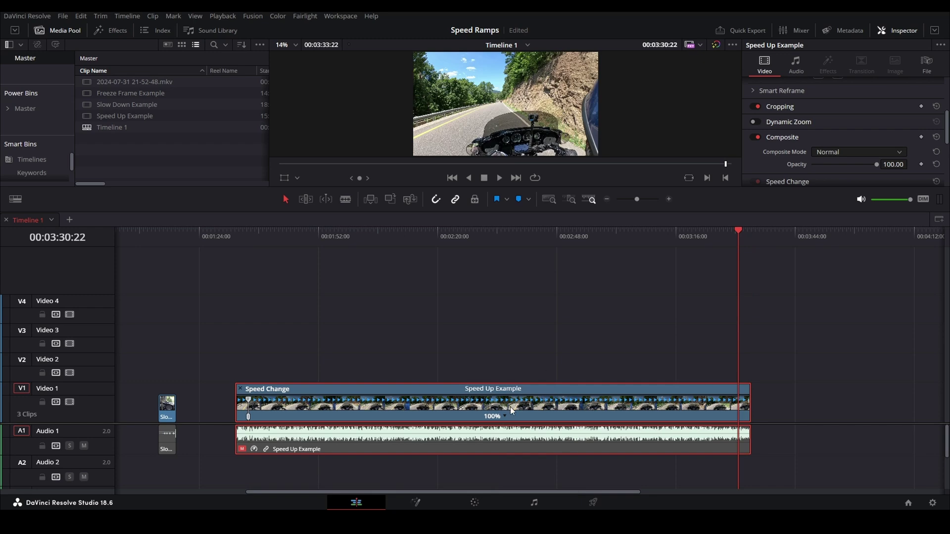
pyautogui.click(504, 416)
pyautogui.click(533, 428)
# Add speed points at 00:02:13:07 and a few seconds later to bound a short section
pyautogui.moveTo(248, 233); pyautogui.dragTo(408, 226)
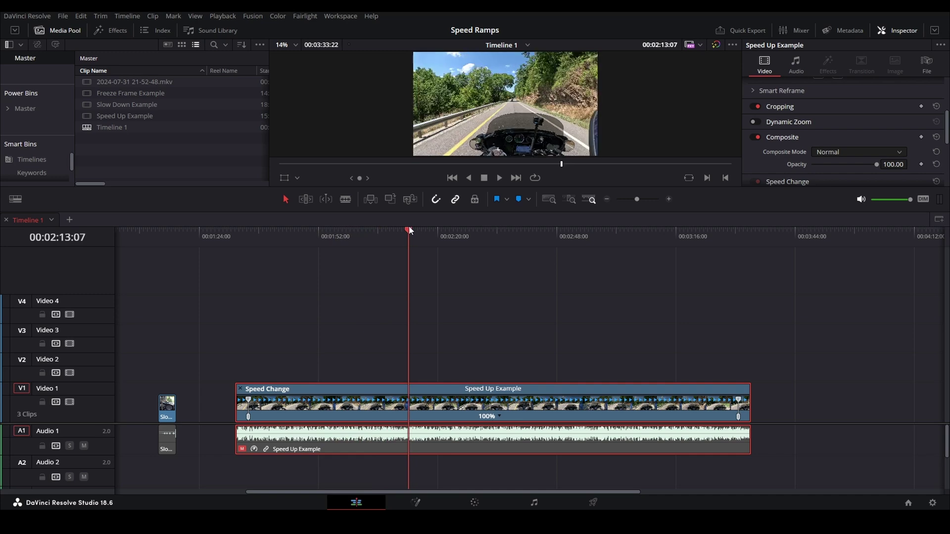
pyautogui.click(498, 416)
pyautogui.click(512, 427)
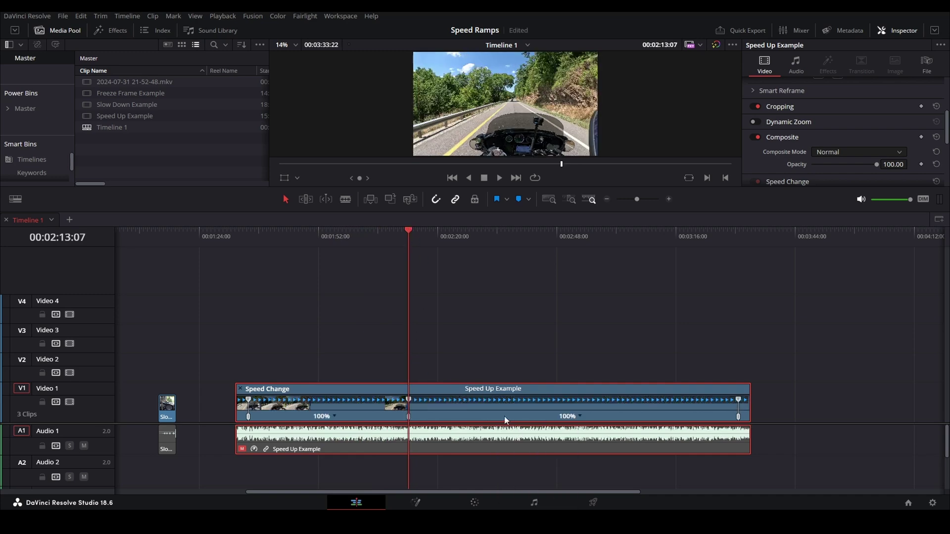
pyautogui.moveTo(410, 242); pyautogui.dragTo(590, 266)
pyautogui.click(580, 415)
pyautogui.click(589, 427)
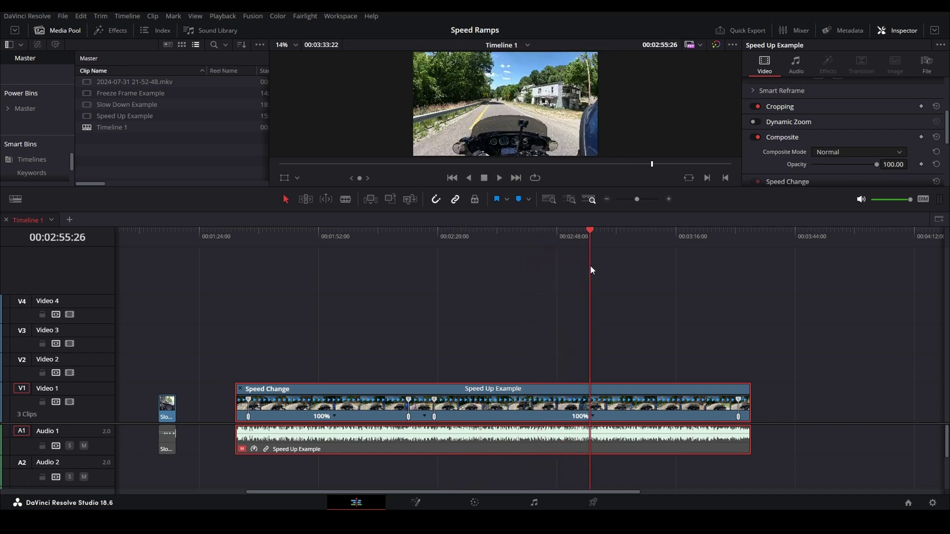
# Add speed points at 00:02:55:26 and 00:02:57:15, then show the retime speed curve
pyautogui.click(593, 416)
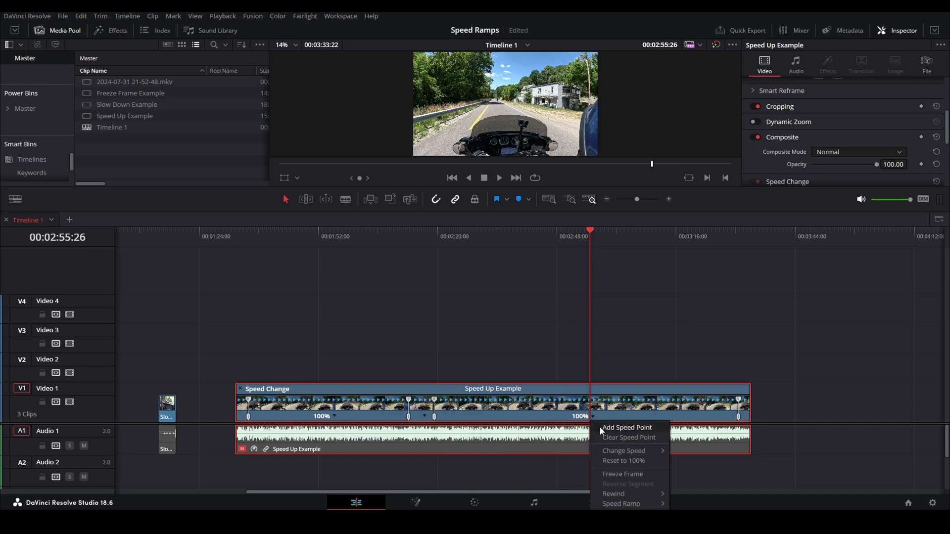
pyautogui.click(602, 428)
pyautogui.moveTo(596, 240); pyautogui.dragTo(598, 241)
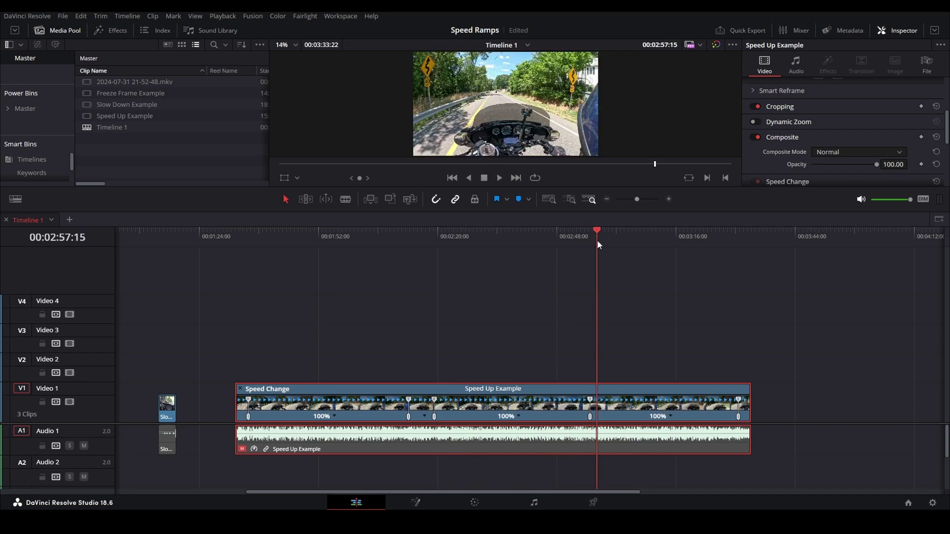
pyautogui.click(670, 415)
pyautogui.click(684, 429)
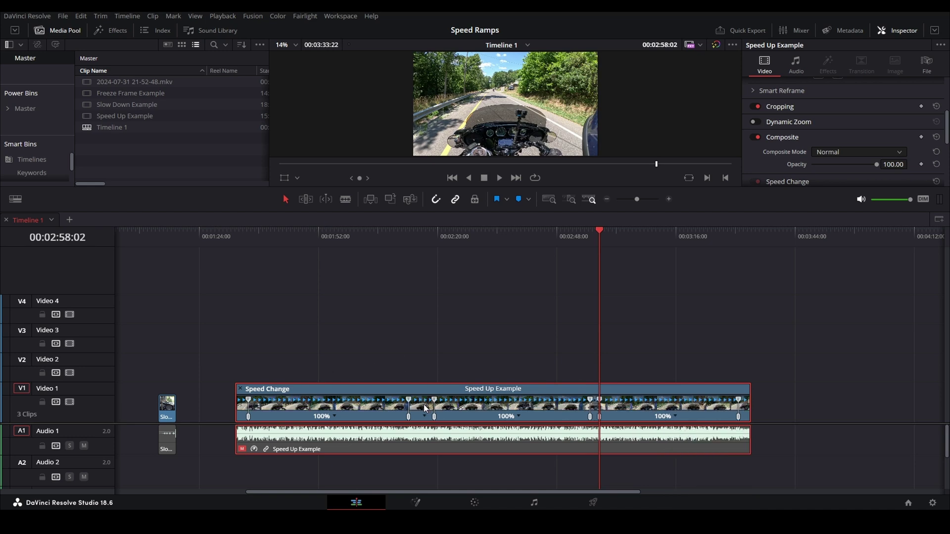
pyautogui.hotkey('ctrl', 'shift', 'c')
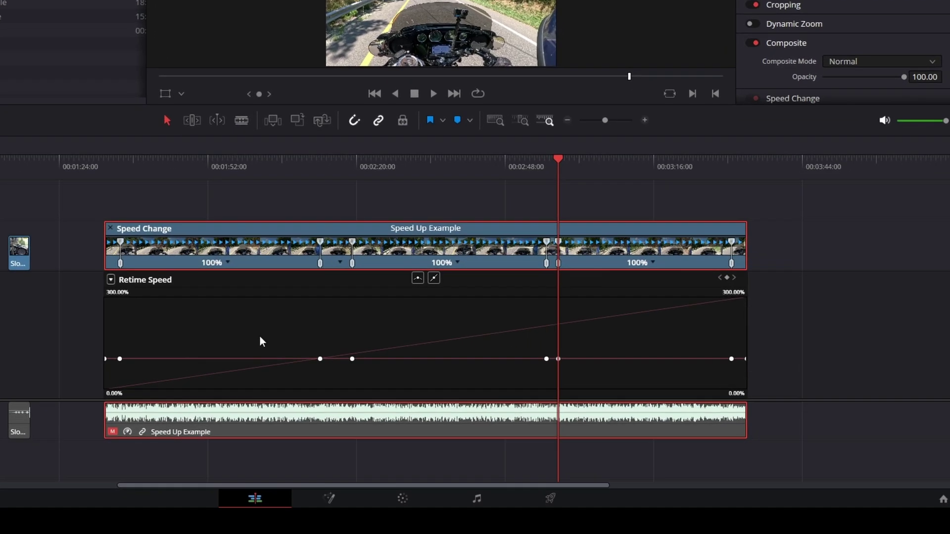
# Zoom in on the speed points, hide the Retime Frame curve and make Retime Speed editable
pyautogui.hotkey('ctrl', '=')
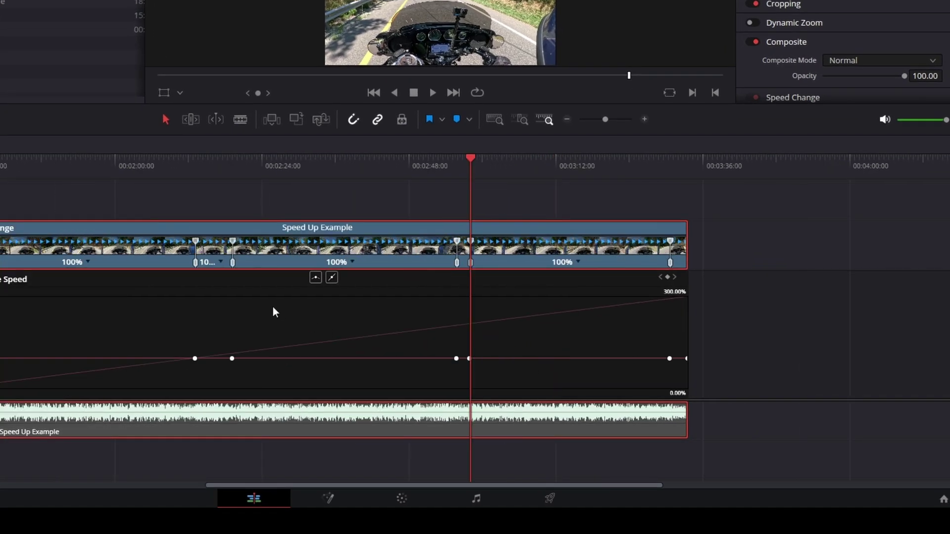
pyautogui.hotkey('ctrl', '=')
pyautogui.hscroll(-4, 436, 293)
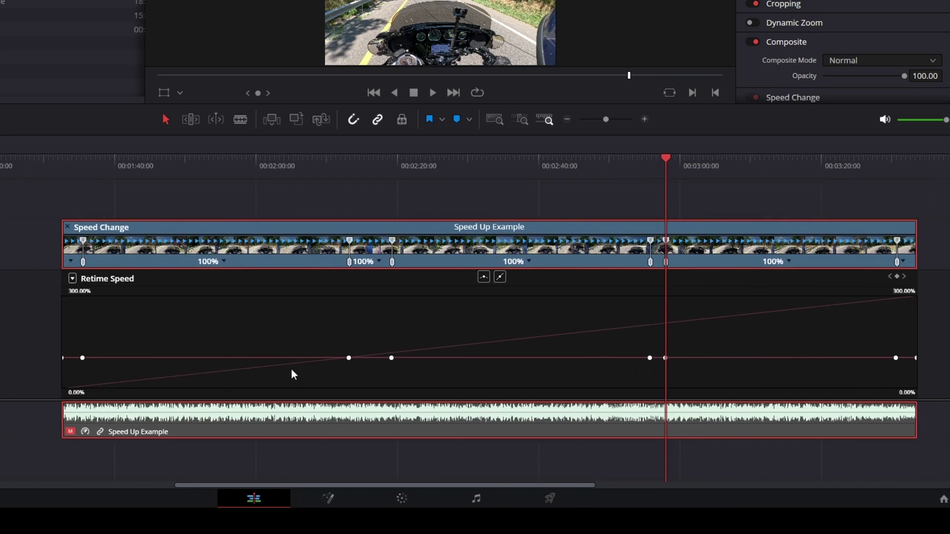
pyautogui.click(73, 279)
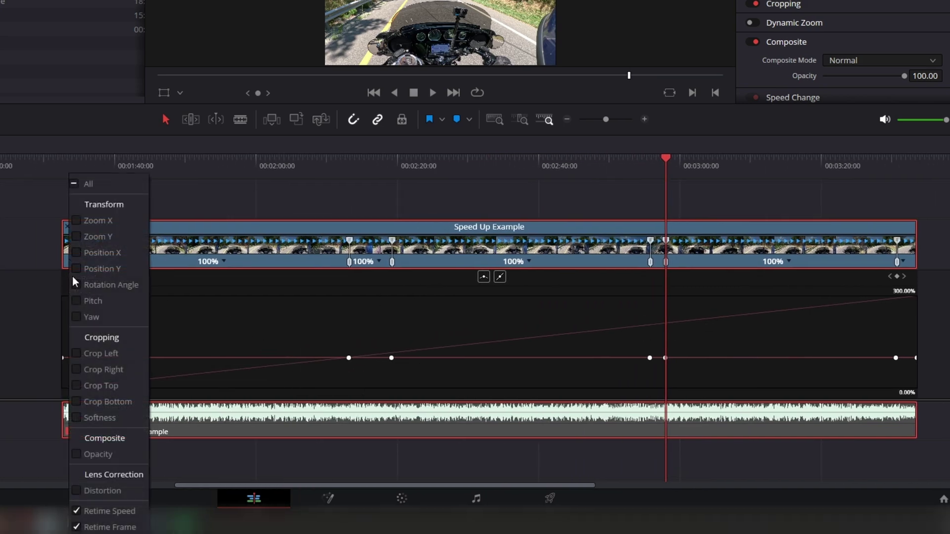
pyautogui.click(77, 527)
pyautogui.click(384, 328)
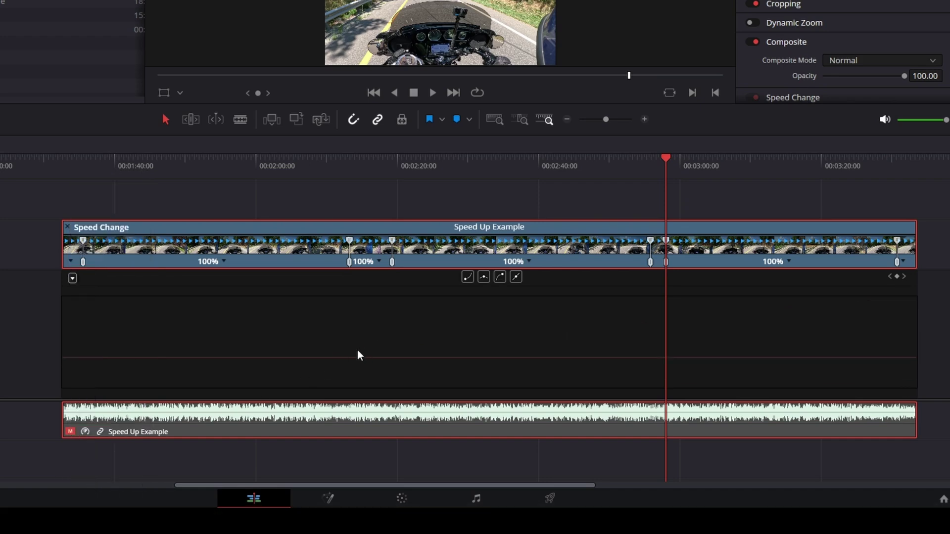
pyautogui.click(366, 358)
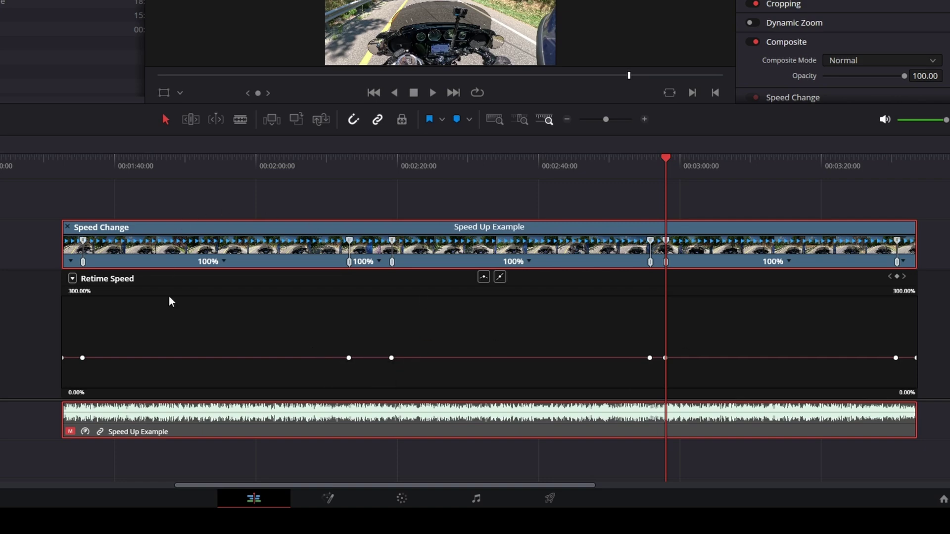
pyautogui.click(222, 262)
# Speed the first section up to 400% and the next 100% section to 800%
pyautogui.moveTo(242, 307)
pyautogui.click(351, 414)
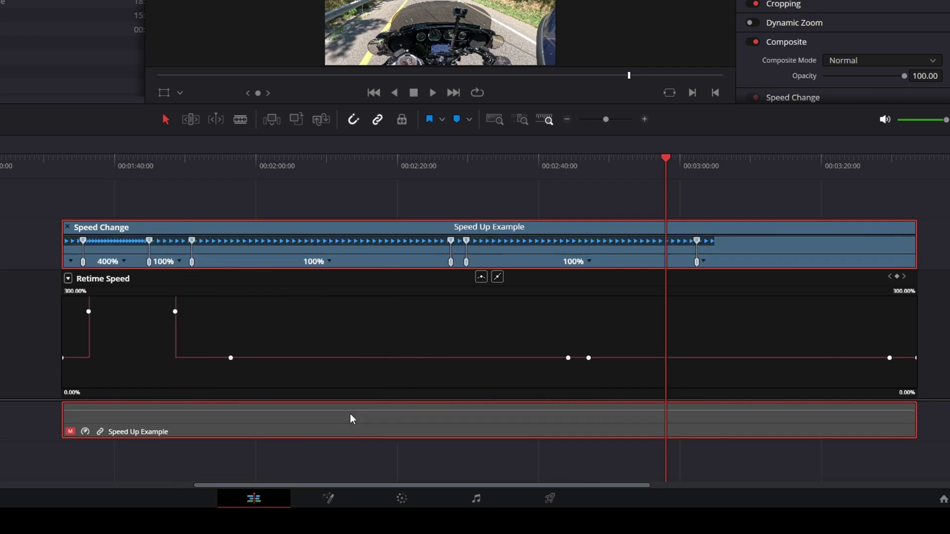
pyautogui.click(168, 163)
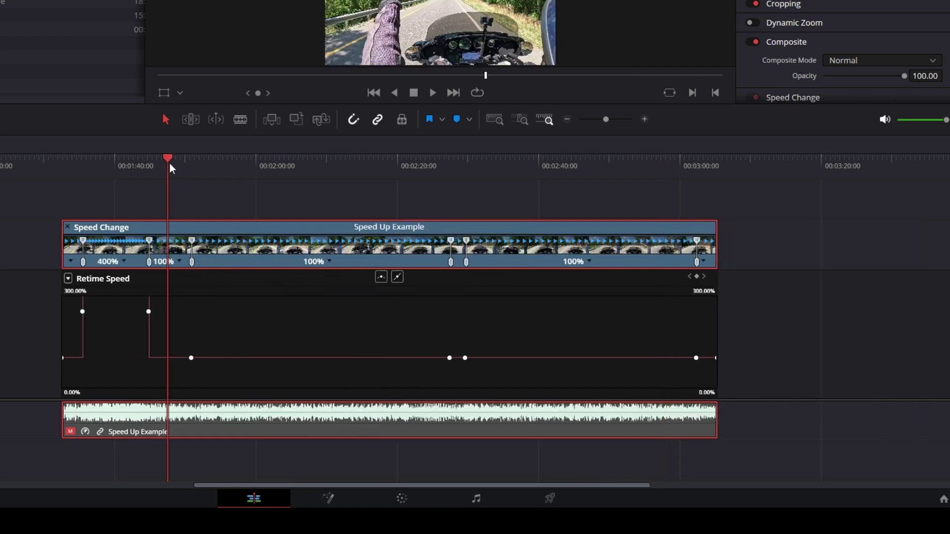
pyautogui.click(330, 261)
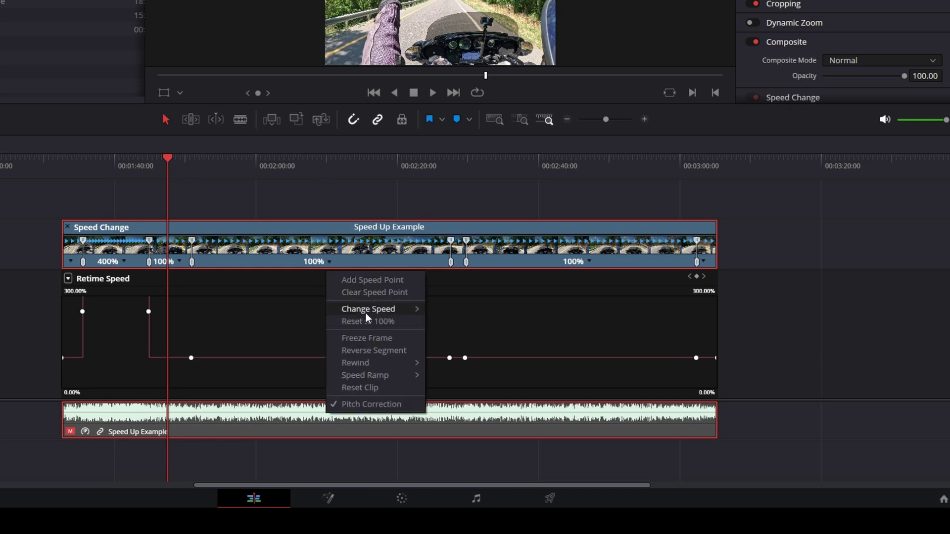
pyautogui.moveTo(366, 314)
pyautogui.click(454, 428)
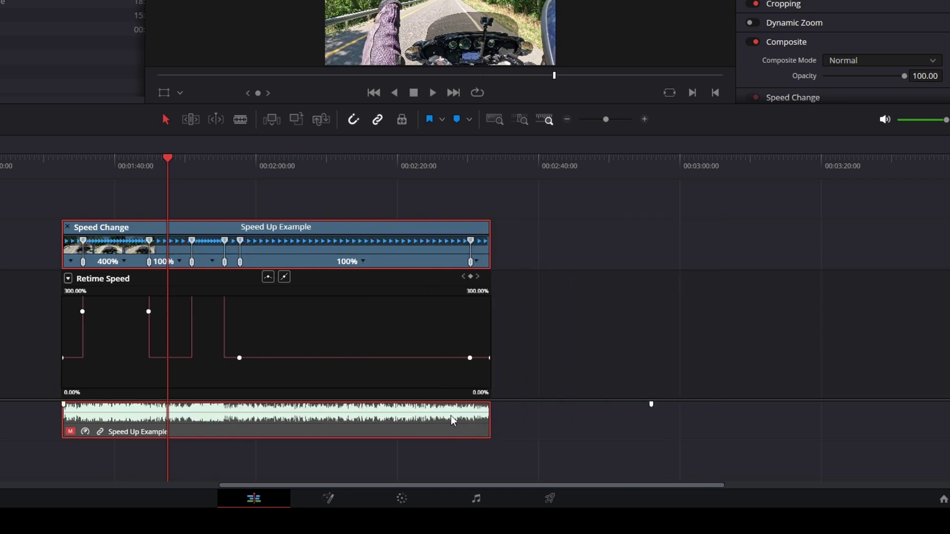
pyautogui.click(230, 164)
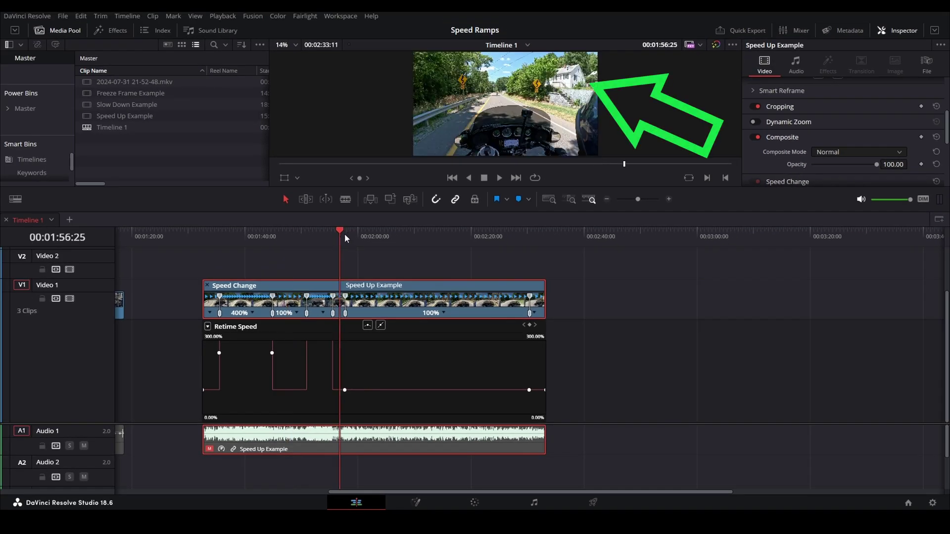
pyautogui.click(433, 233)
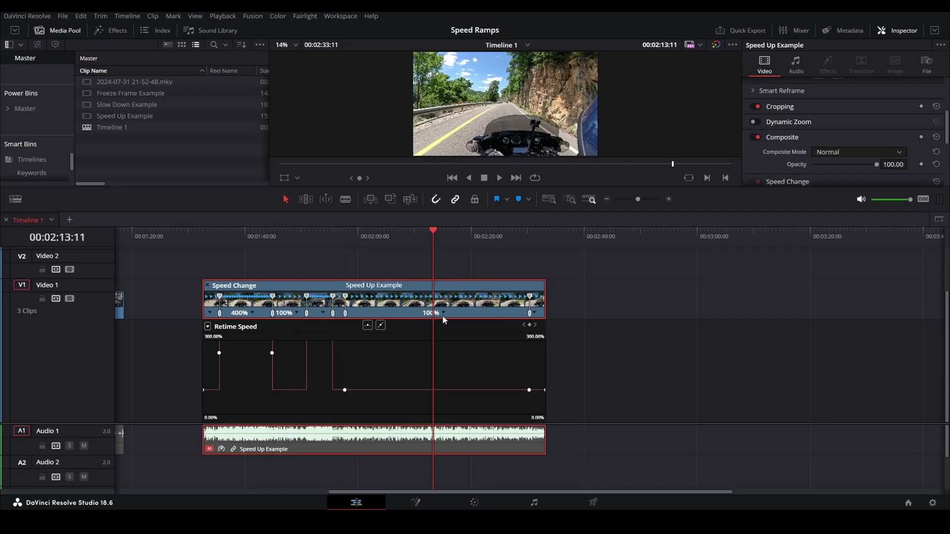
pyautogui.click(443, 313)
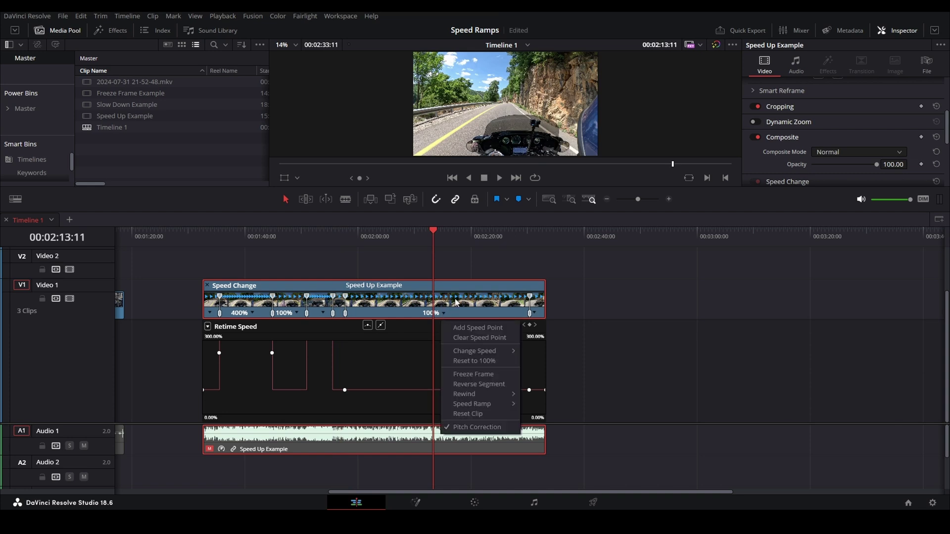
pyautogui.moveTo(463, 356)
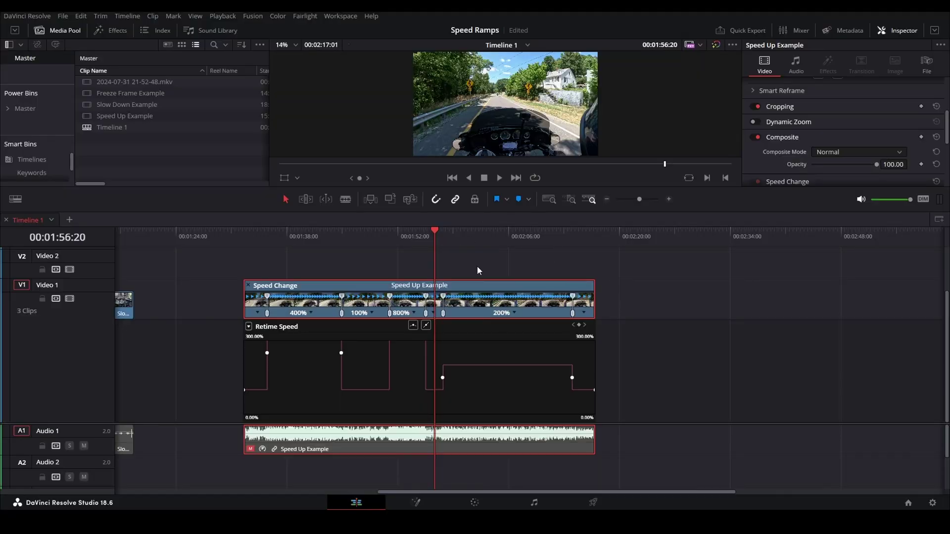
# Slow the 100% section after the 800% stretch to 50% speed
pyautogui.scroll(5, 455, 290)
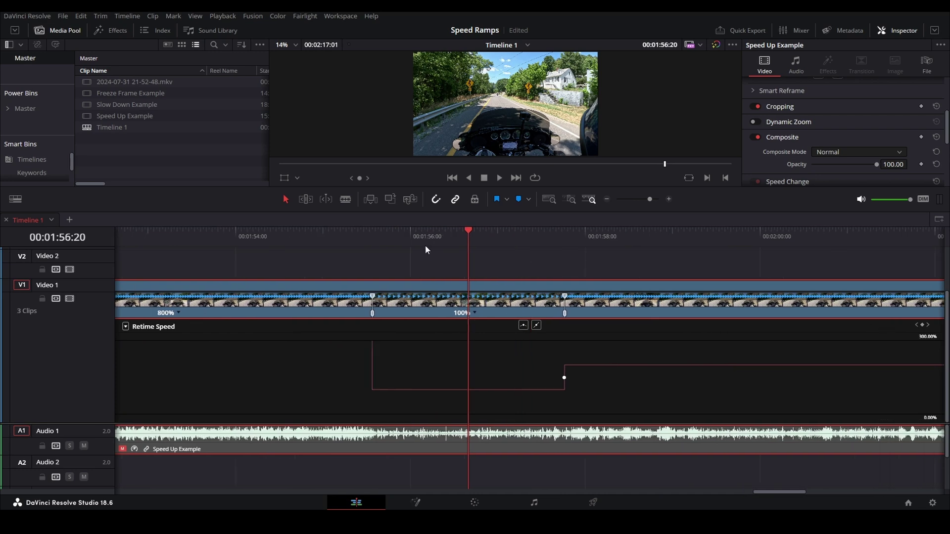
pyautogui.click(393, 313)
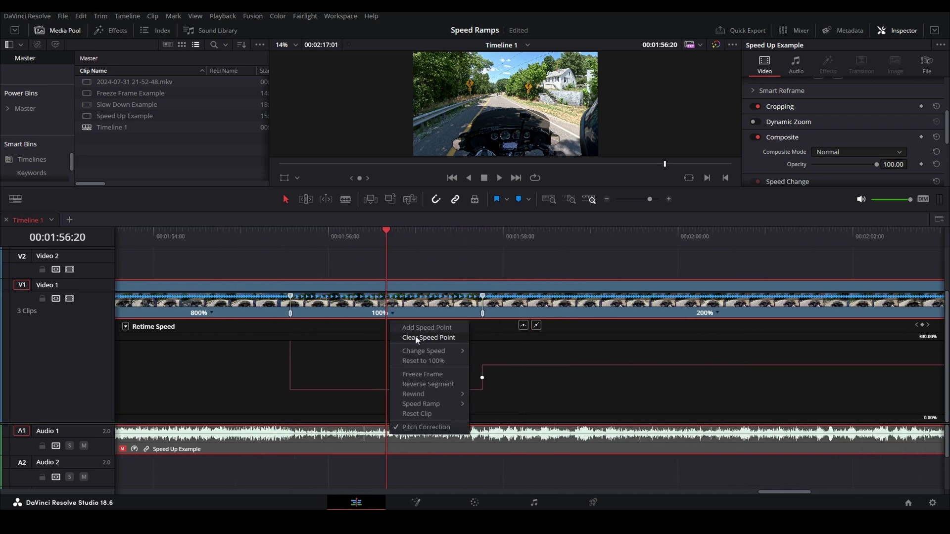
pyautogui.moveTo(432, 351)
pyautogui.click(491, 370)
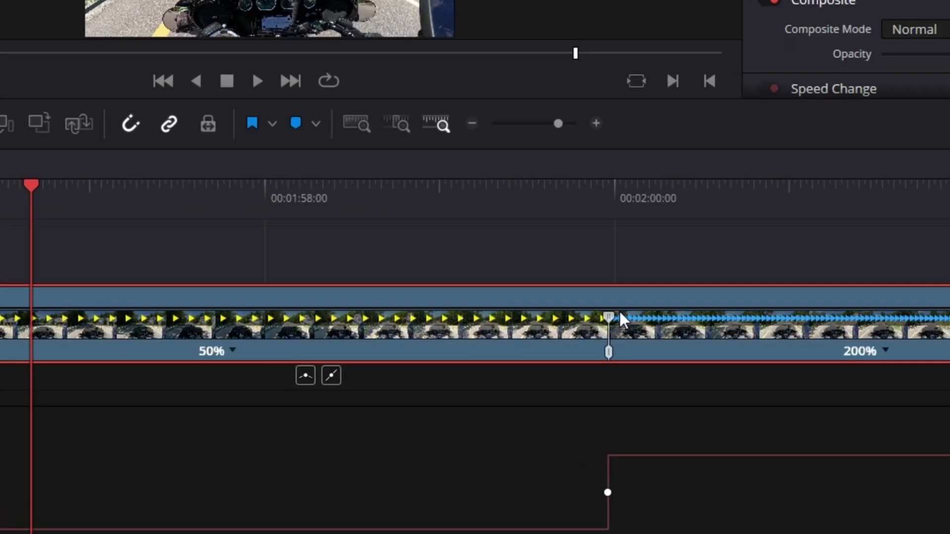
# Try dragging the 50% section's speed point both ways, undoing each change
pyautogui.moveTo(610, 317); pyautogui.dragTo(468, 319)
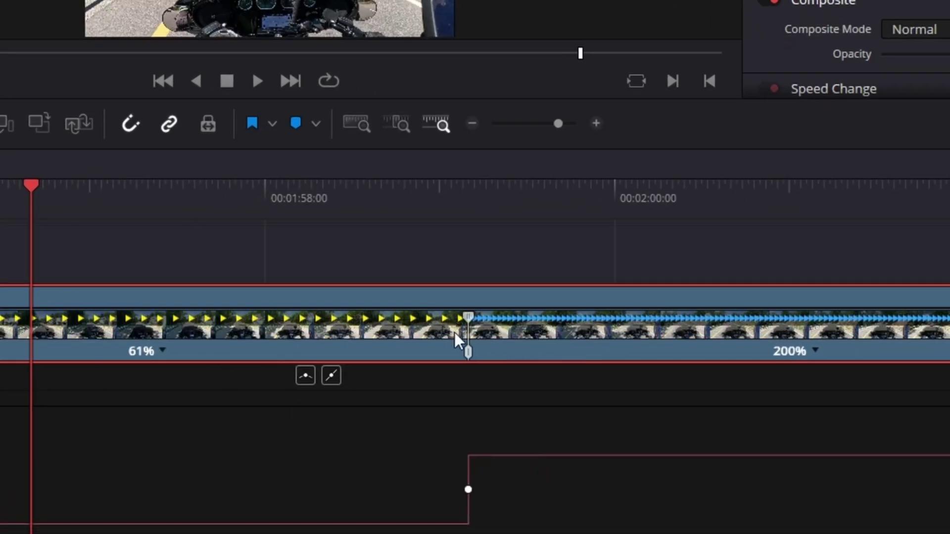
pyautogui.hotkey('ctrl', 'z')
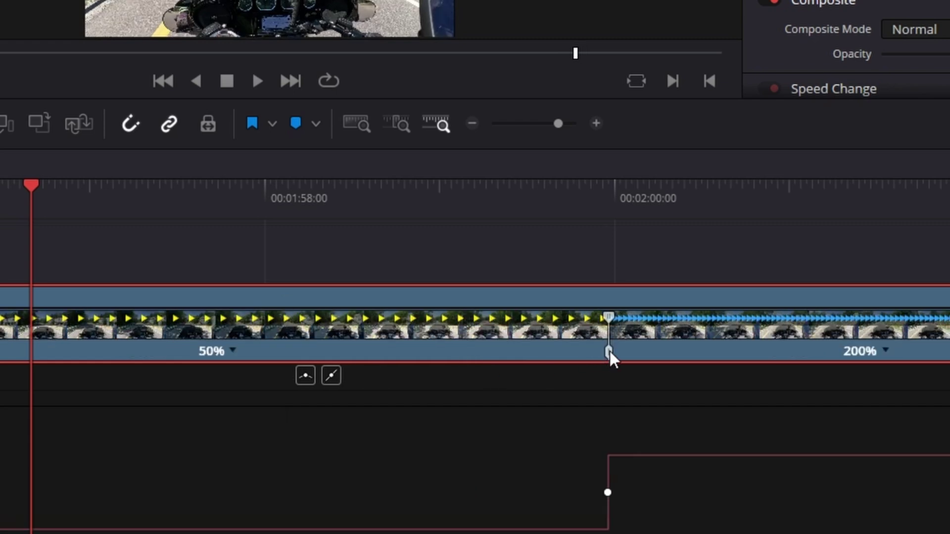
pyautogui.moveTo(610, 355); pyautogui.dragTo(525, 342)
pyautogui.hotkey('ctrl', 'z')
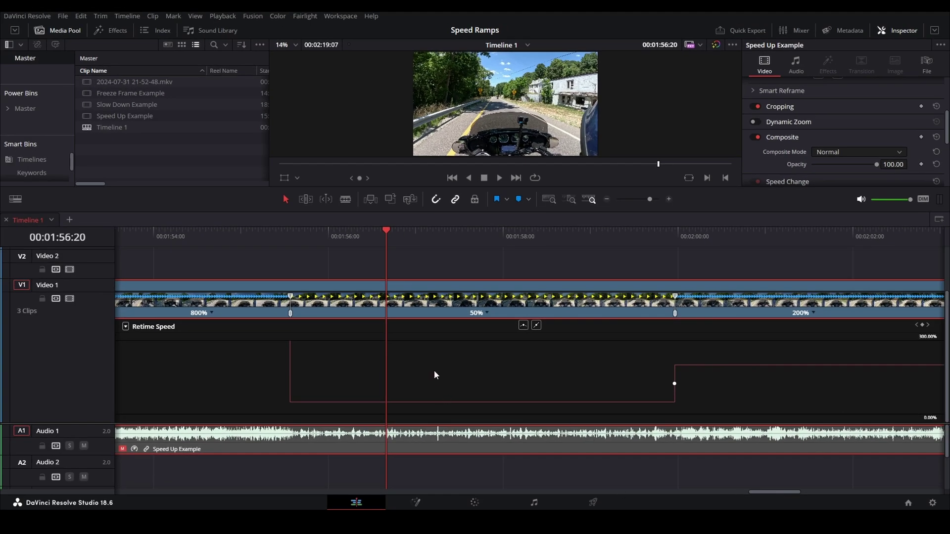
# Expand the speed graph's vertical range and drag the 200% section up to 1500%
pyautogui.scroll(-4, 486, 372)
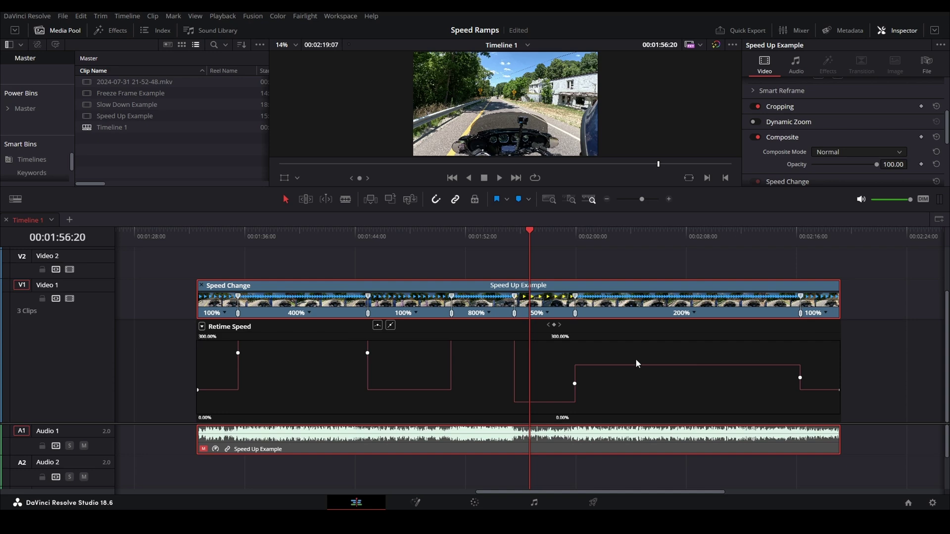
pyautogui.scroll(2, 635, 358)
pyautogui.scroll(-3, 645, 360)
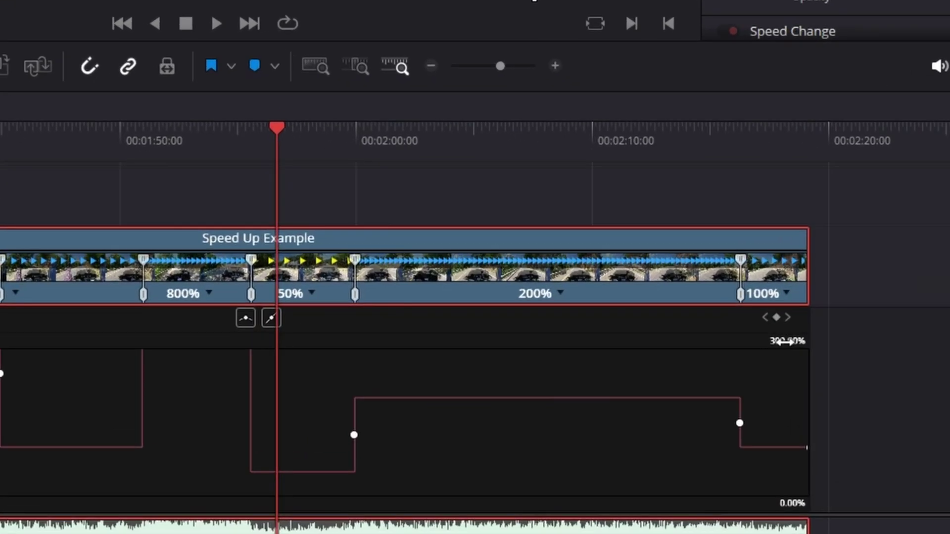
pyautogui.moveTo(787, 342); pyautogui.dragTo(899, 366)
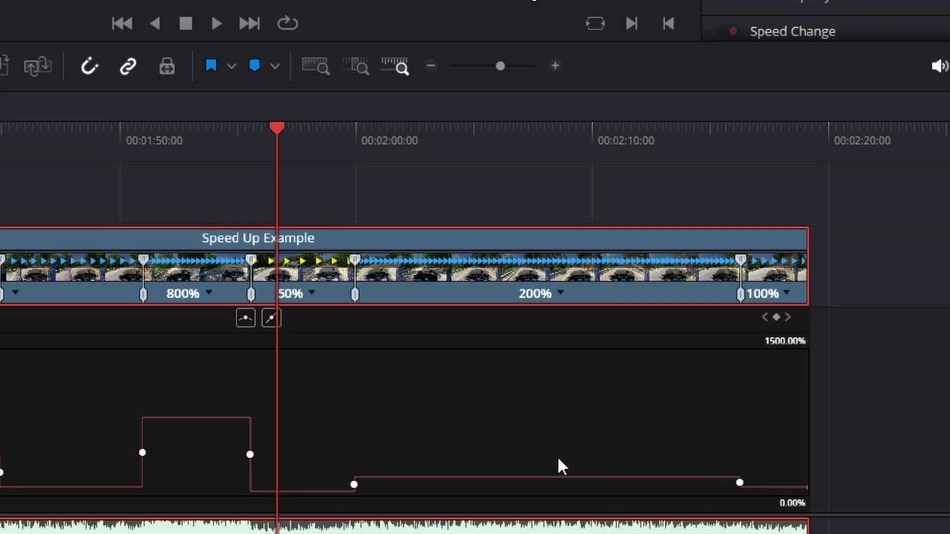
pyautogui.moveTo(552, 472)
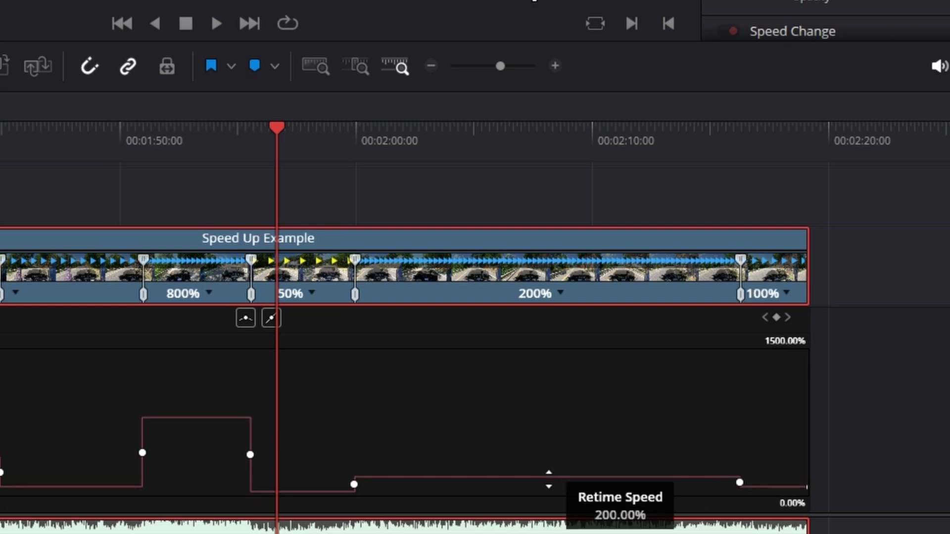
pyautogui.moveTo(550, 478); pyautogui.dragTo(550, 347)
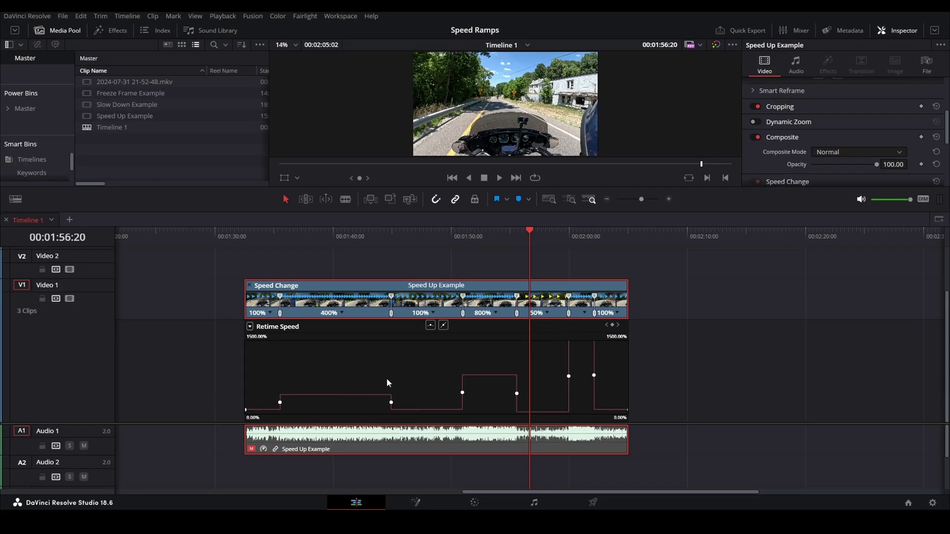
# Nudge the 100%-to-400% speed point later, apply ease, and lengthen its handle for a gradual ramp
pyautogui.scroll(5, 387, 383)
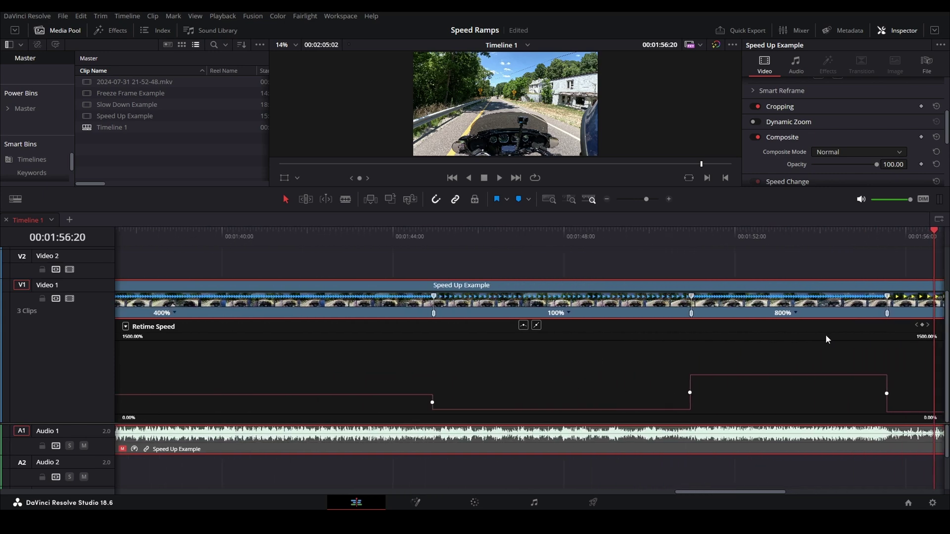
pyautogui.hscroll(-6, 360, 403)
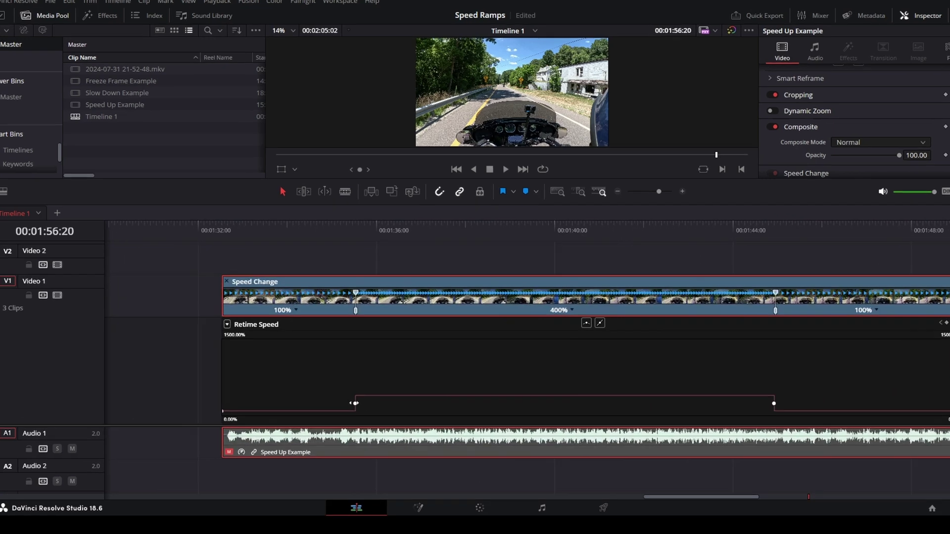
pyautogui.moveTo(355, 403); pyautogui.dragTo(362, 403)
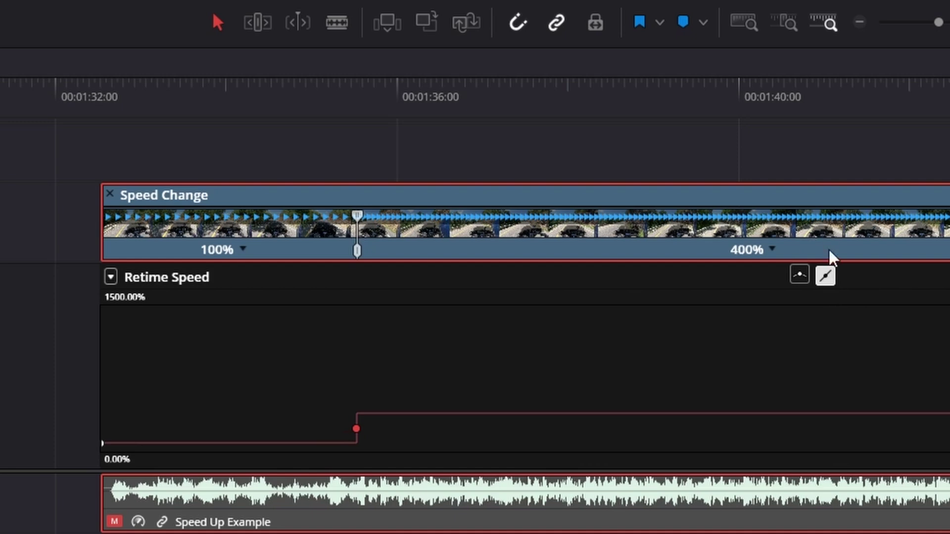
pyautogui.click(800, 276)
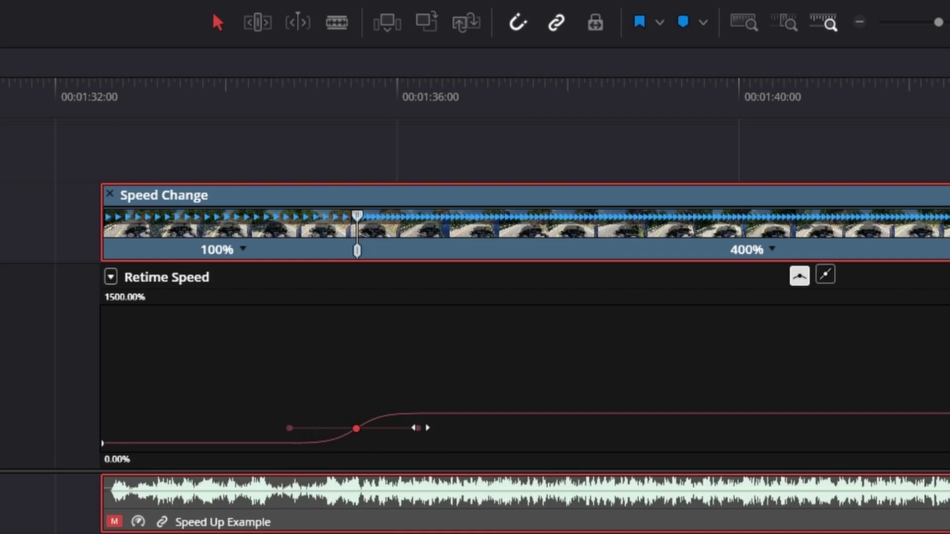
pyautogui.moveTo(419, 428); pyautogui.dragTo(602, 441)
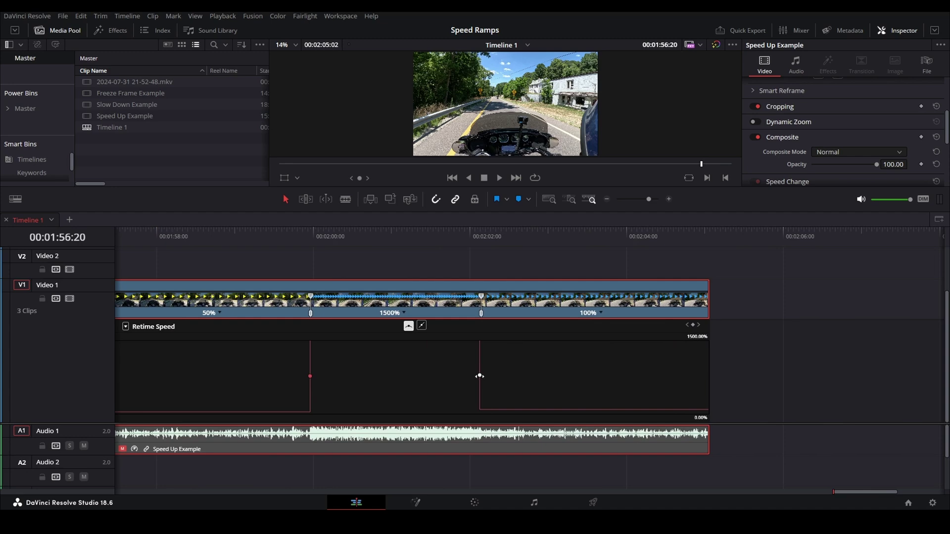
# Ease both keyframes of the 1500% section, adjusting the slowdown handle length
pyautogui.click(480, 377)
pyautogui.click(408, 326)
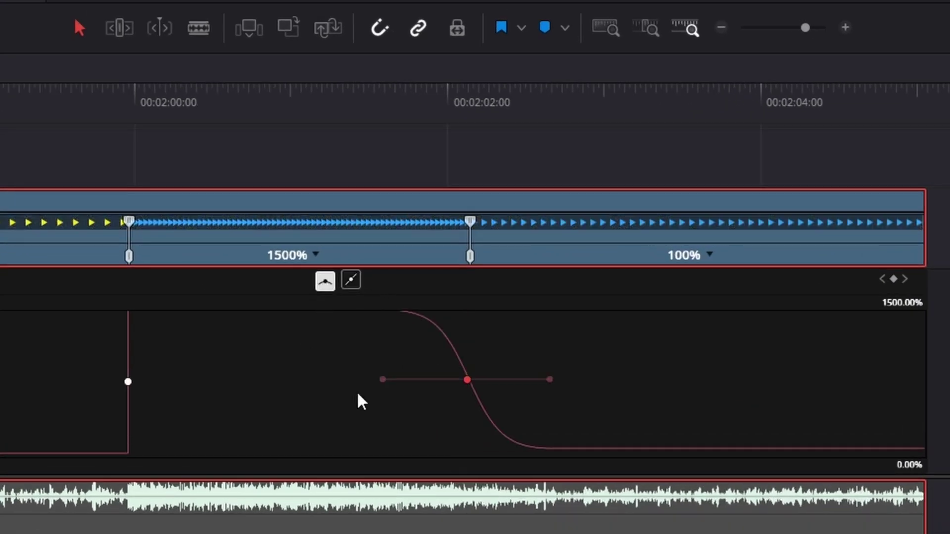
pyautogui.moveTo(550, 379); pyautogui.dragTo(866, 400)
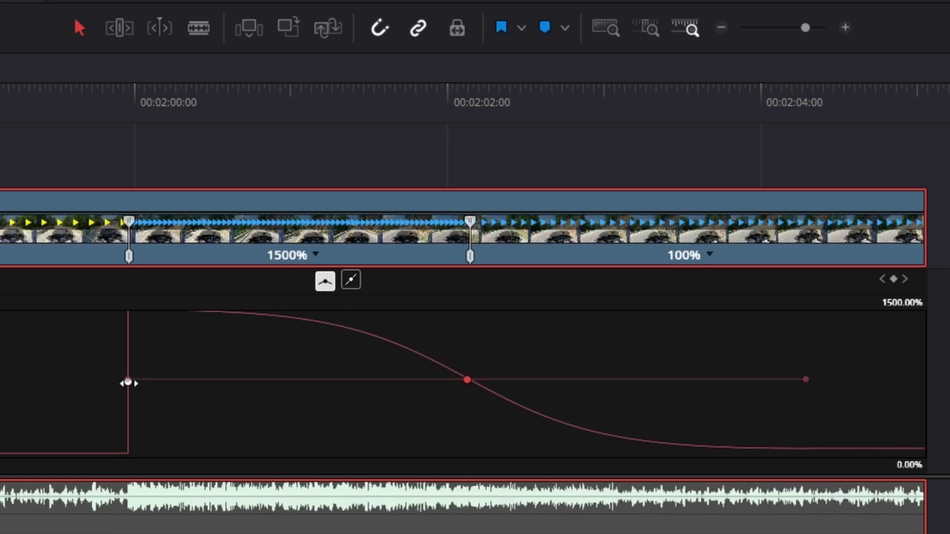
pyautogui.click(127, 382)
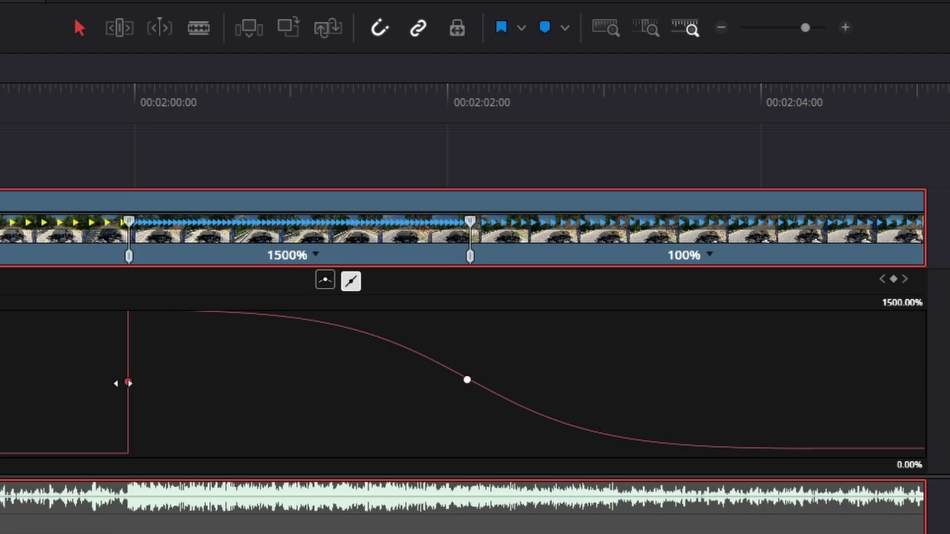
pyautogui.click(324, 283)
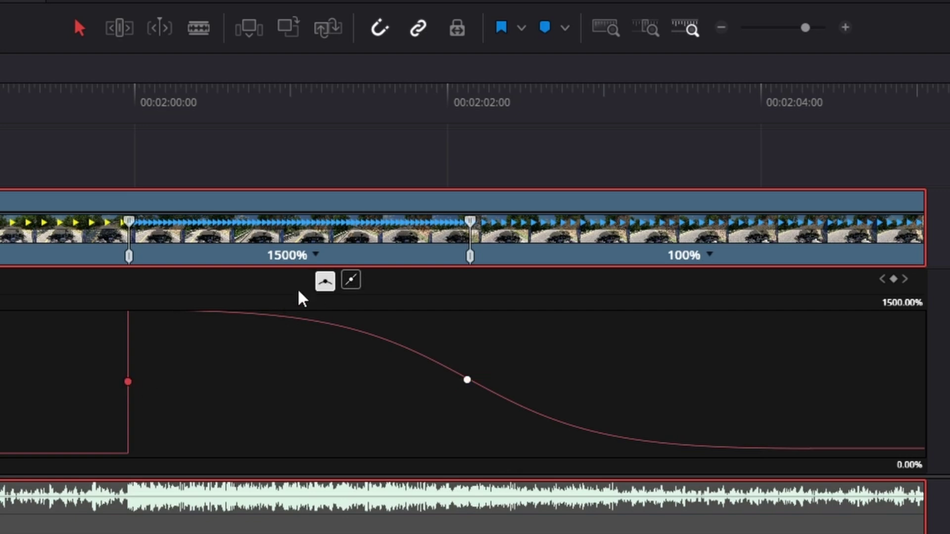
pyautogui.click(467, 380)
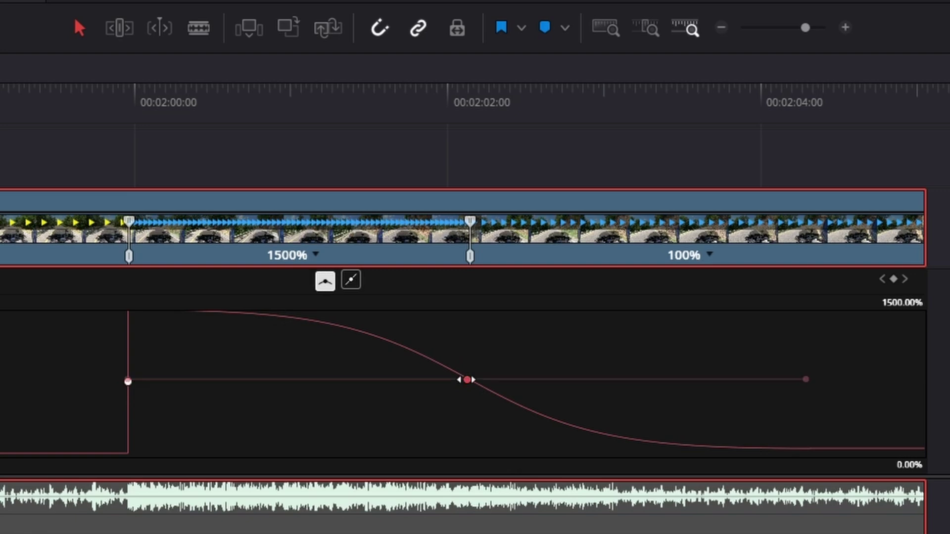
pyautogui.moveTo(798, 381); pyautogui.dragTo(631, 398)
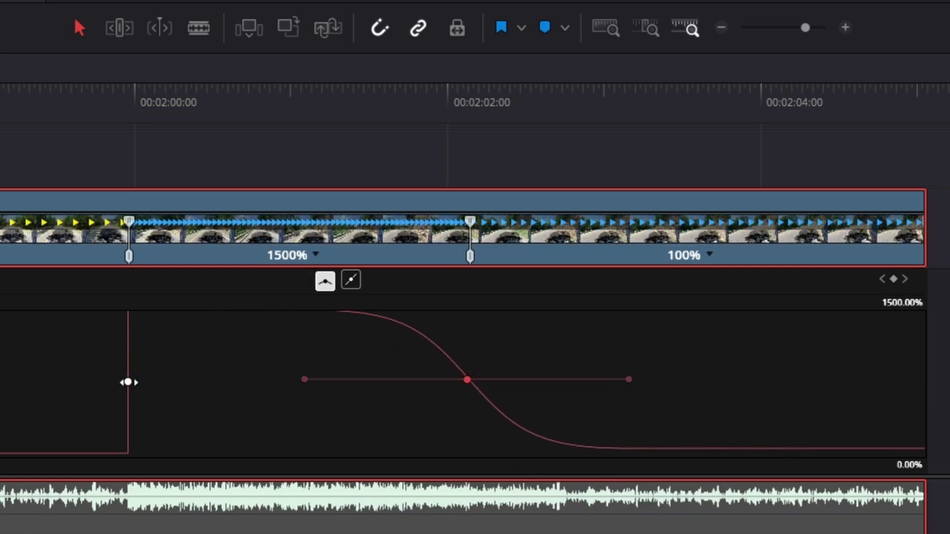
# Re-smooth the ramp into the 1500% section, undoing an accidental speed point move
pyautogui.click(127, 382)
pyautogui.click(326, 283)
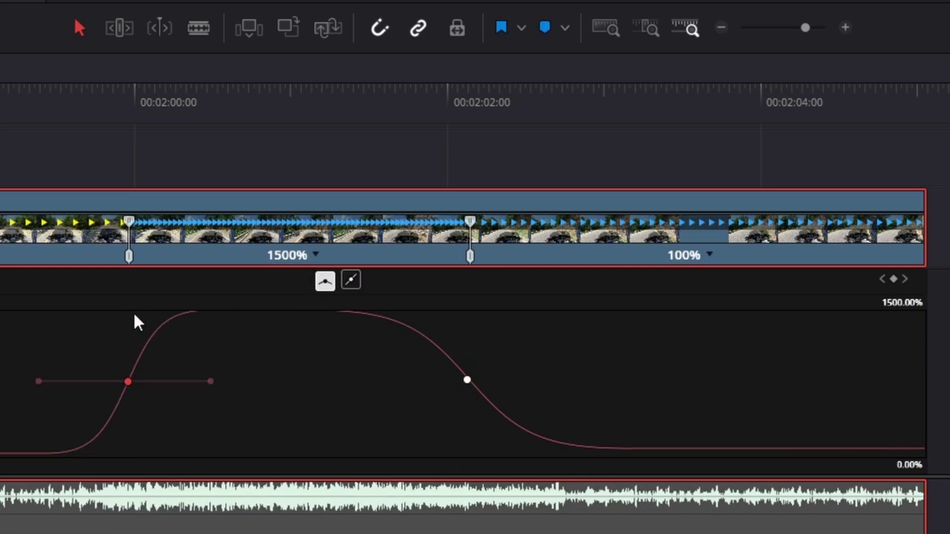
pyautogui.moveTo(469, 262); pyautogui.dragTo(489, 264)
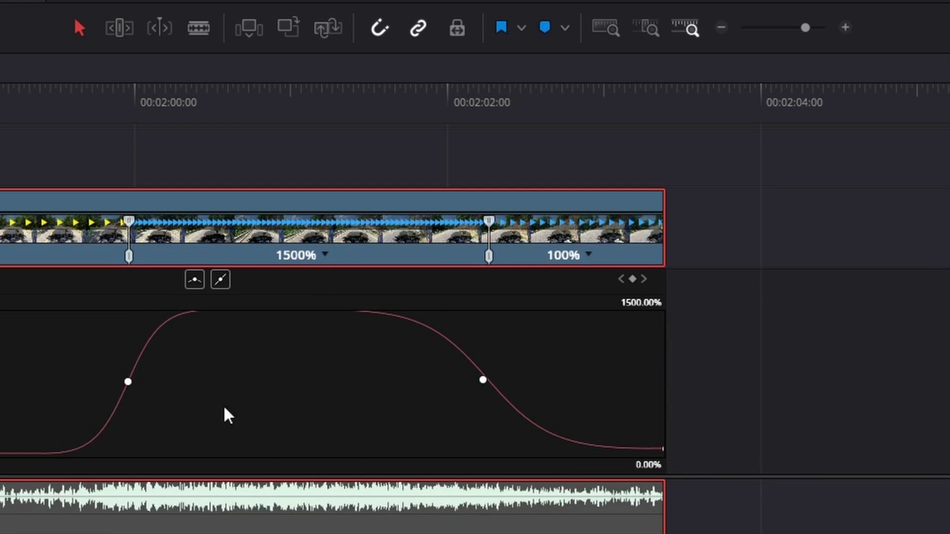
pyautogui.hotkey('ctrl', 'z')
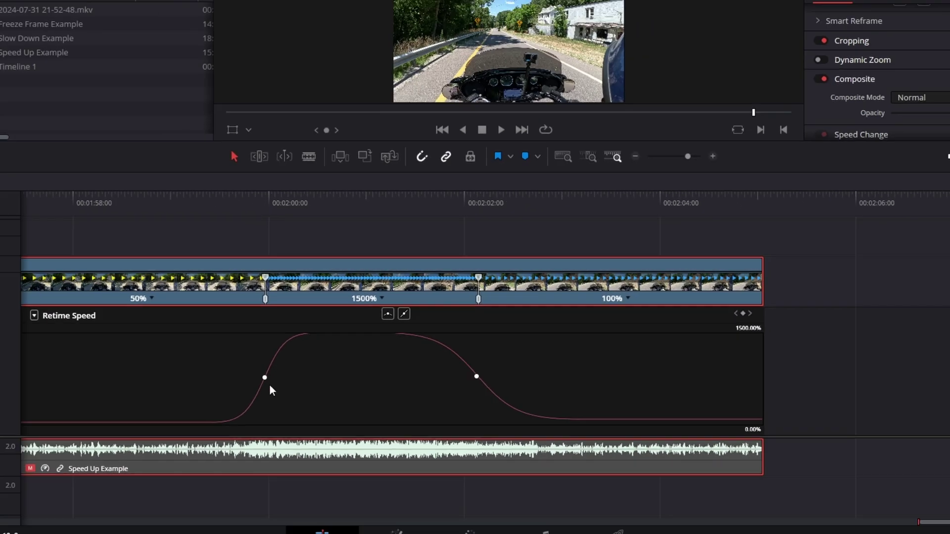
# Ease the end of the 800% section and enlarge the viewer above the timeline
pyautogui.scroll(-5, 242, 368)
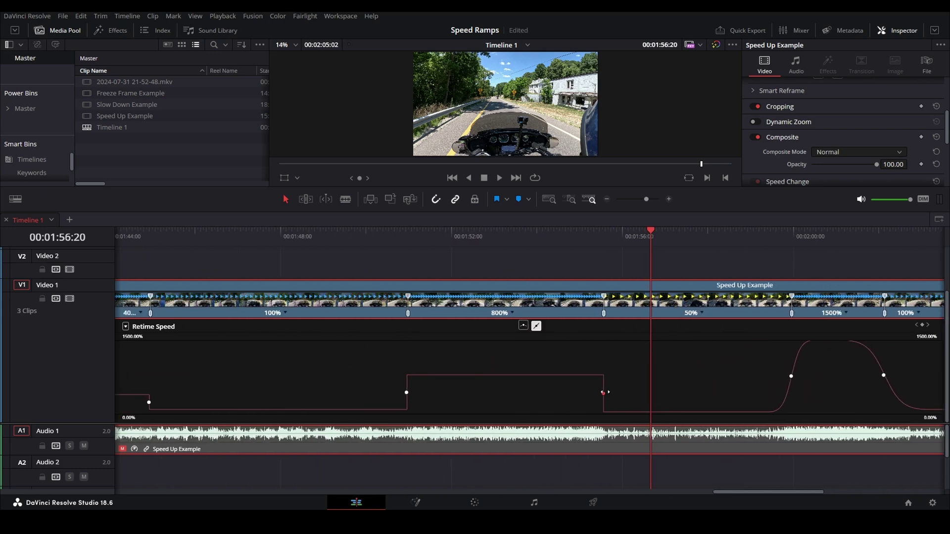
pyautogui.click(523, 327)
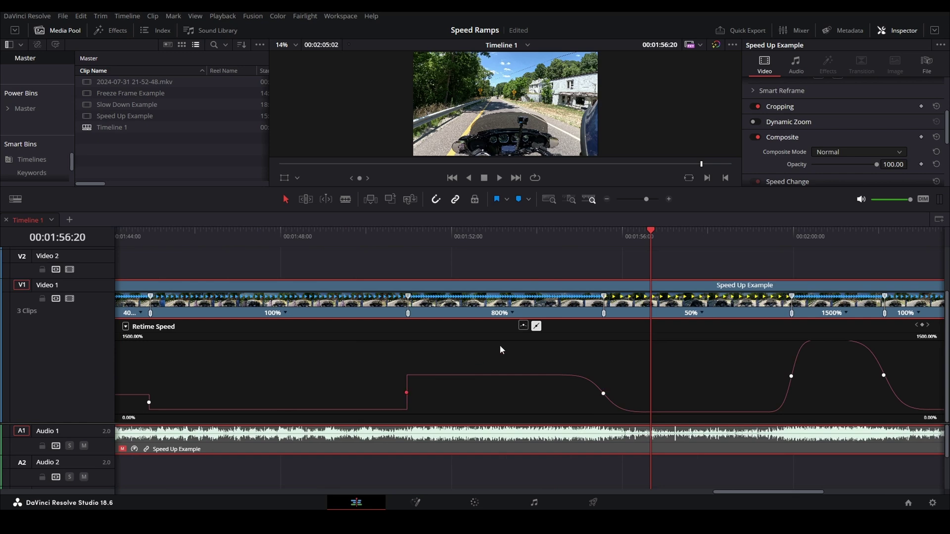
pyautogui.hscroll(-5, 317, 371)
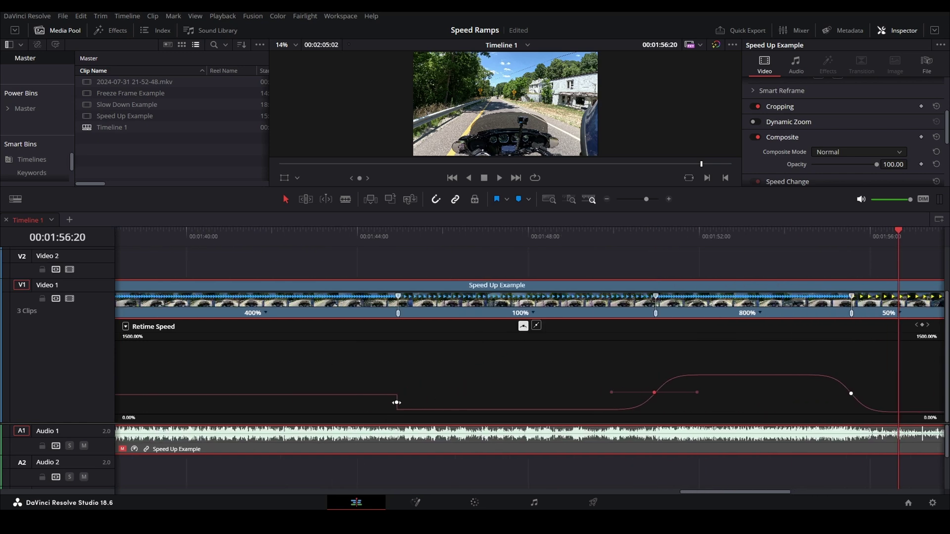
pyautogui.hscroll(-8, 388, 343)
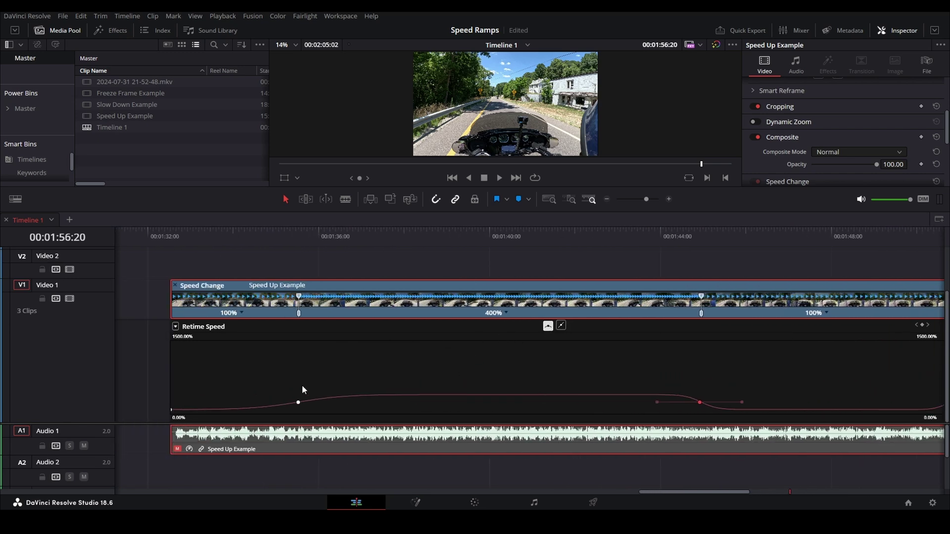
pyautogui.scroll(-6, 638, 373)
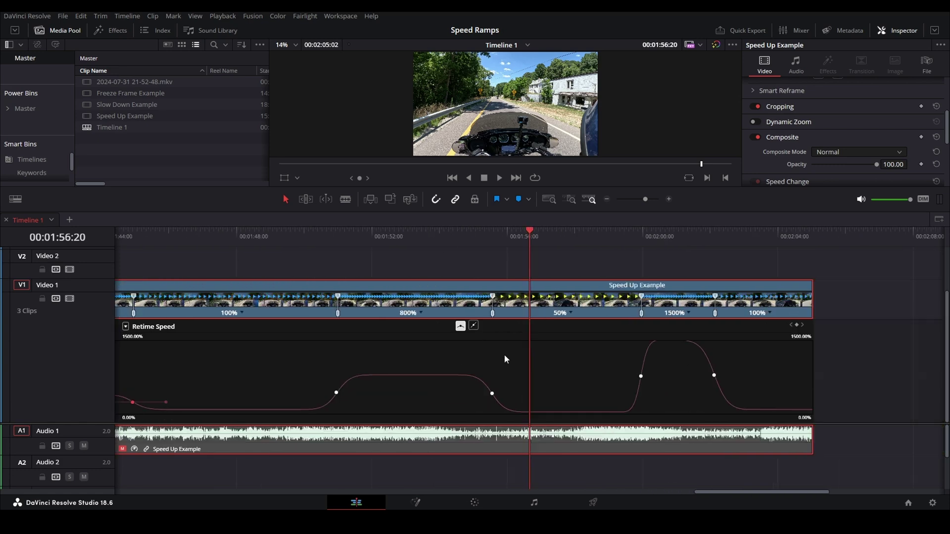
pyautogui.hscroll(-6, 490, 344)
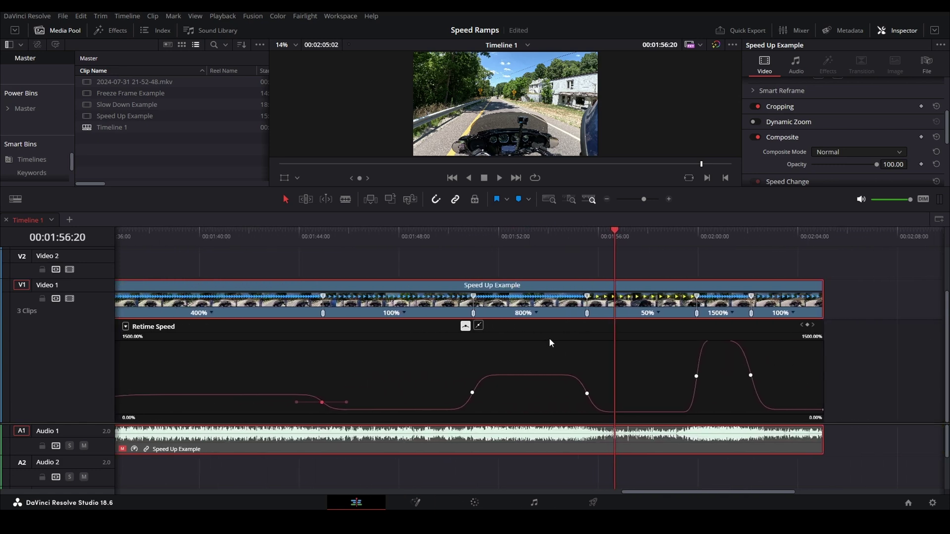
pyautogui.hscroll(5, 674, 339)
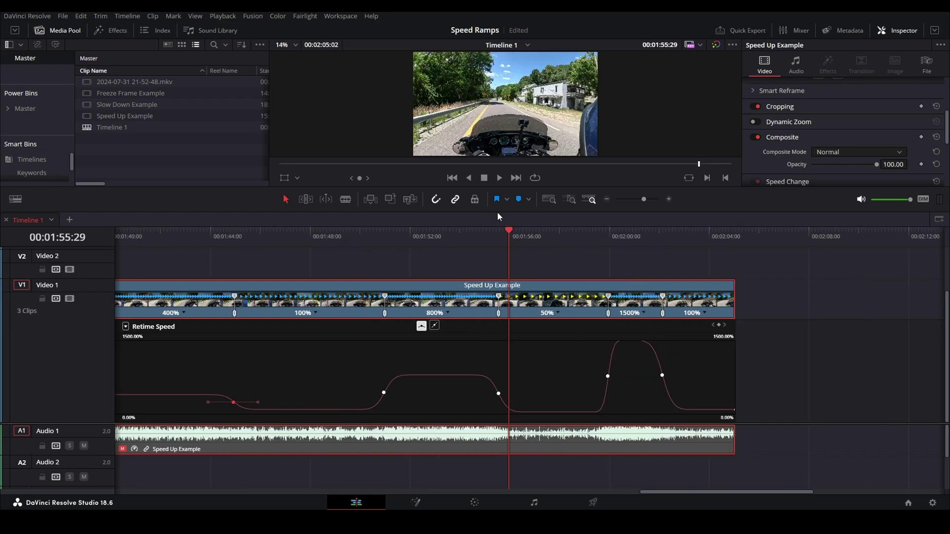
pyautogui.moveTo(497, 212); pyautogui.dragTo(504, 338)
# Set Retime Process to Optical Flow and Motion Estimation to Enhanced Better
pyautogui.press('space')
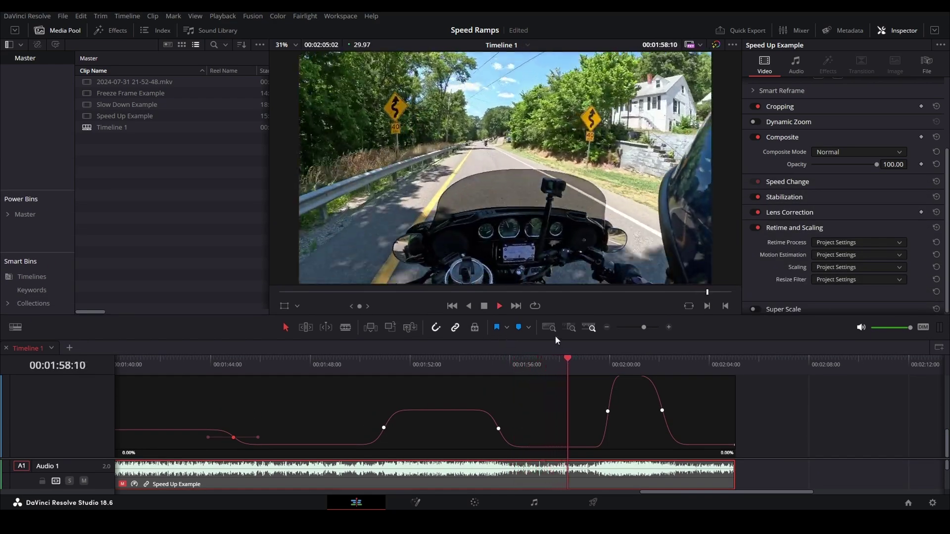
pyautogui.press('space')
pyautogui.click(828, 243)
pyautogui.click(830, 289)
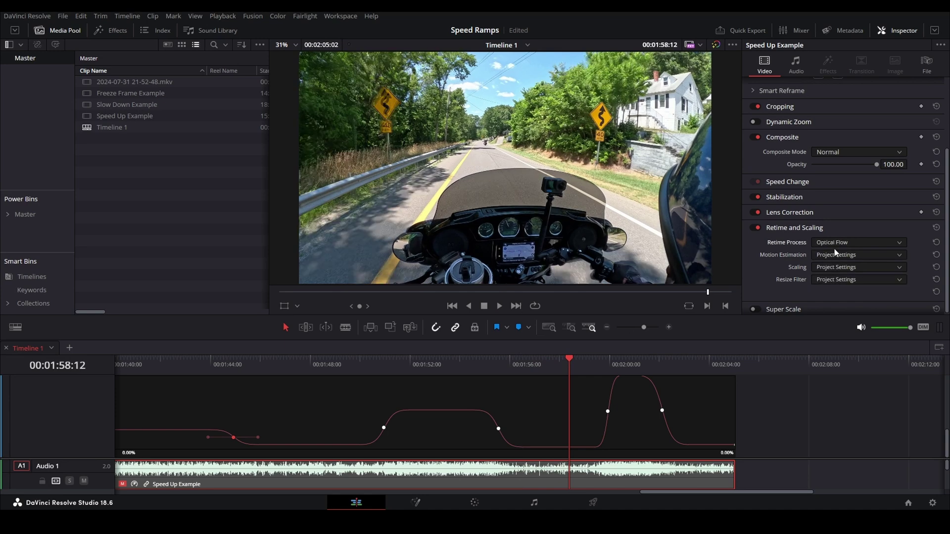
pyautogui.click(833, 254)
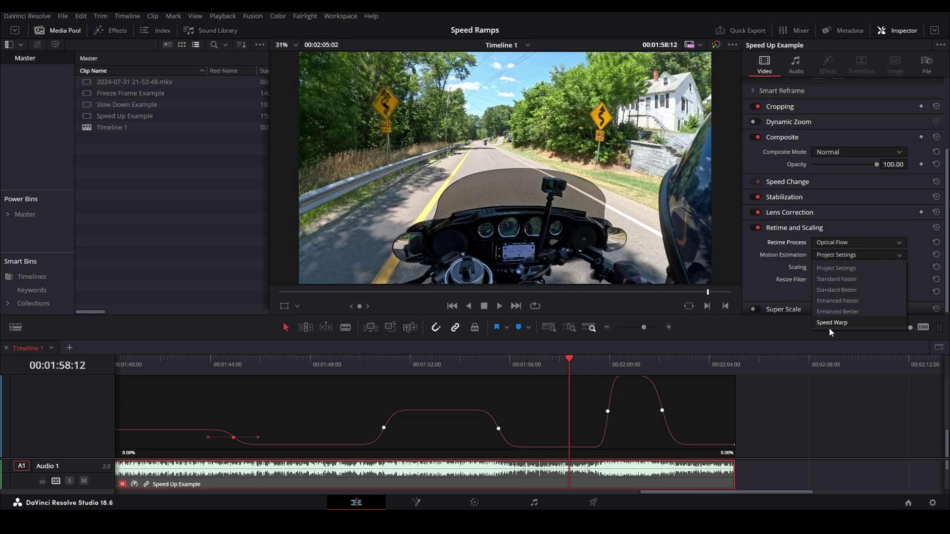
pyautogui.click(837, 311)
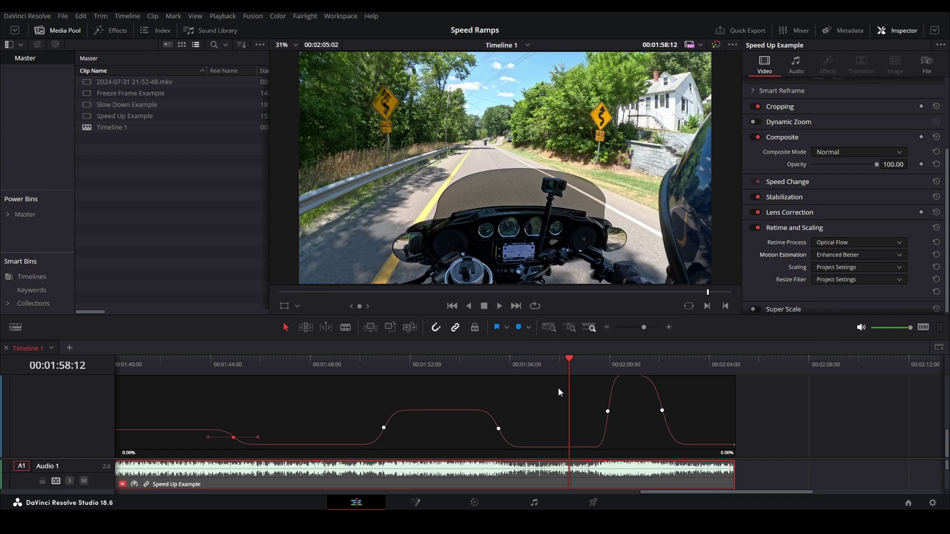
# Play the clip from just before the speed-up to preview the optical flow result
pyautogui.click(488, 360)
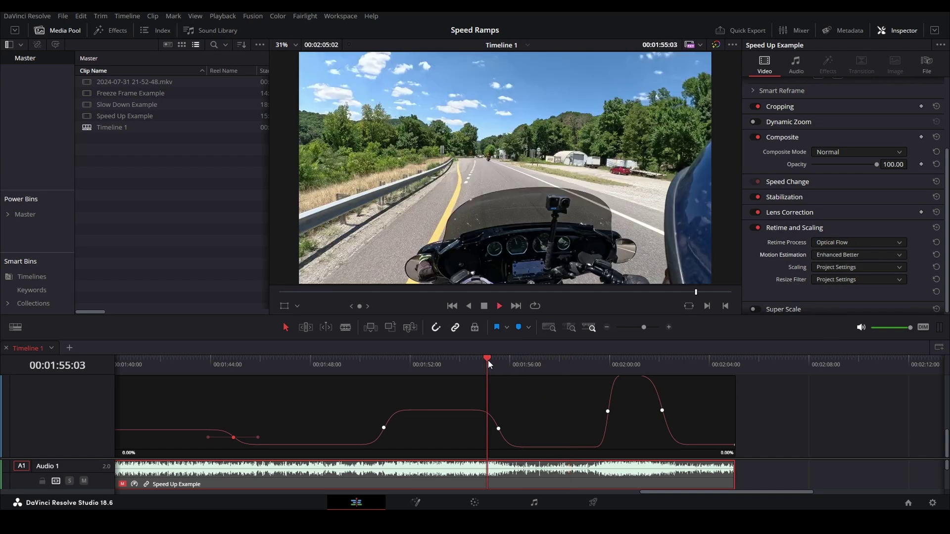
pyautogui.press('space')
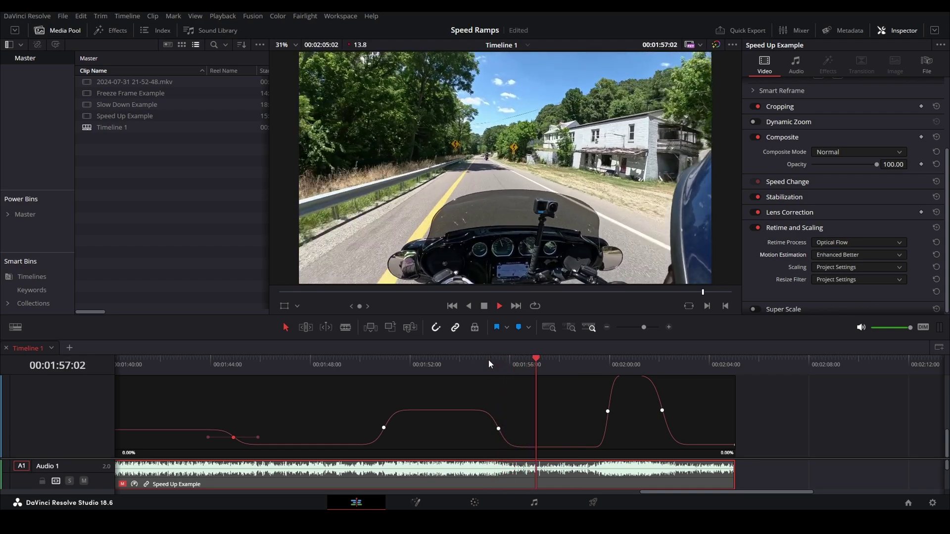
pyautogui.press('space')
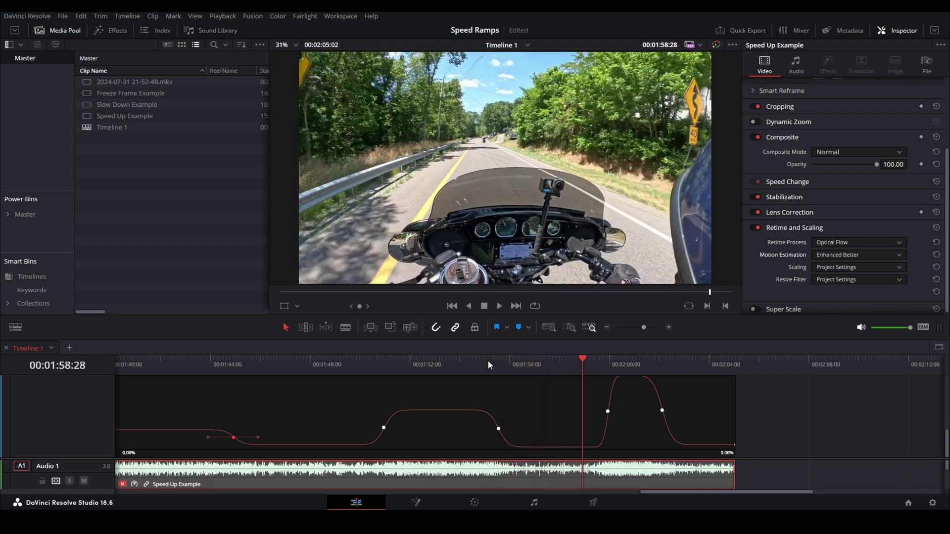
pyautogui.scroll(-5, 450, 372)
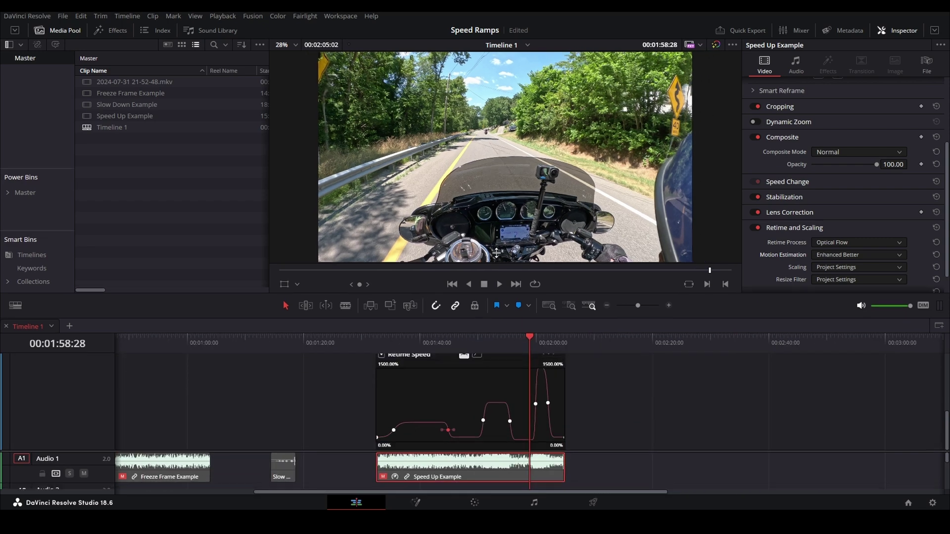
# Enlarge the timeline and park the playhead at 01:59:29 inside the 1500% section
pyautogui.moveTo(484, 317); pyautogui.dragTo(465, 193)
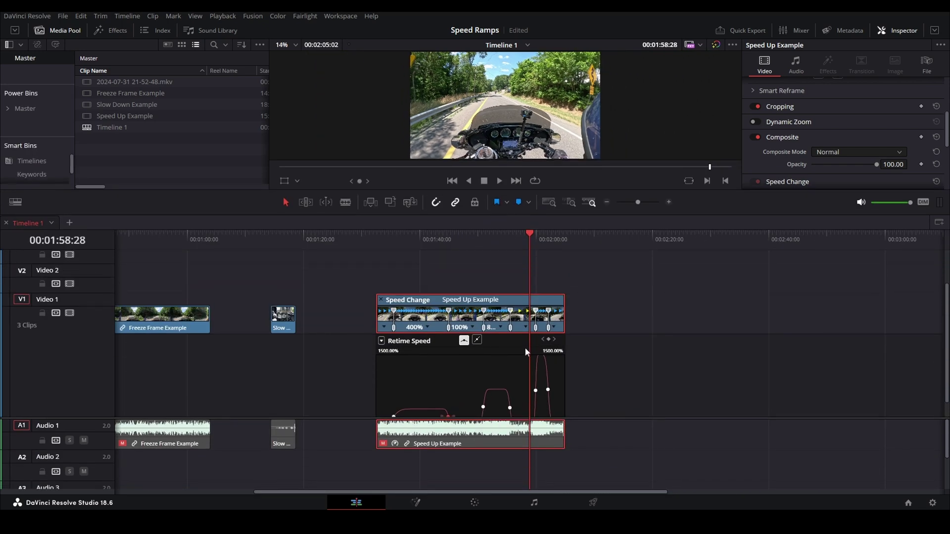
pyautogui.click(536, 236)
pyautogui.press('space')
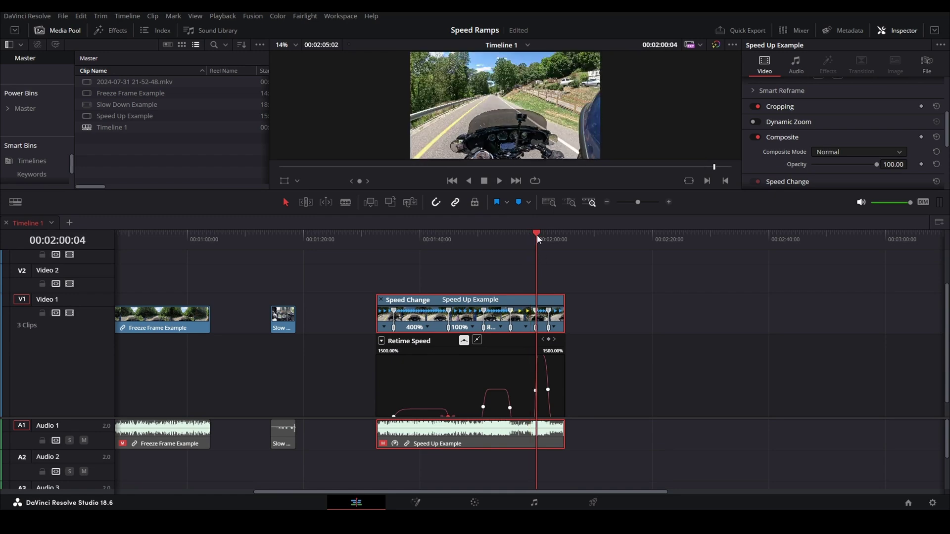
pyautogui.press('space')
pyautogui.scroll(8, 557, 267)
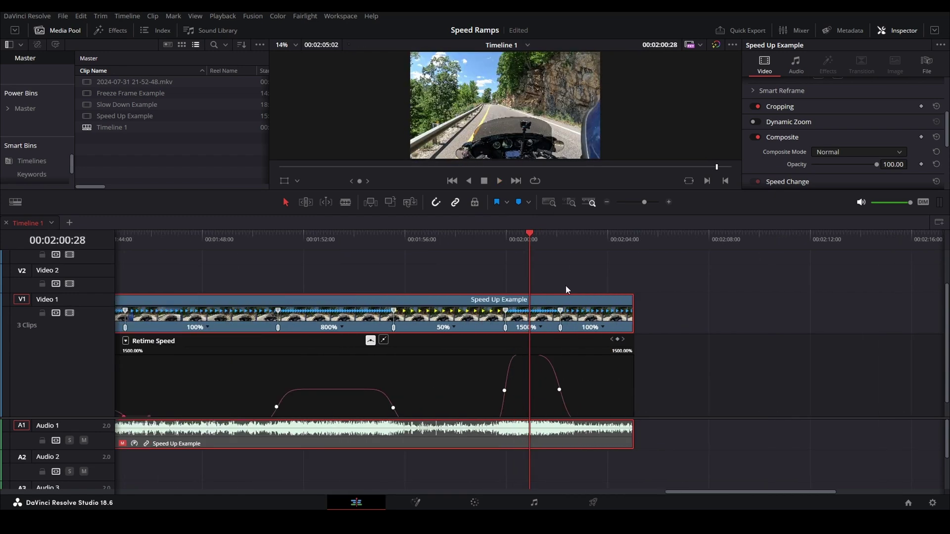
pyautogui.click(466, 237)
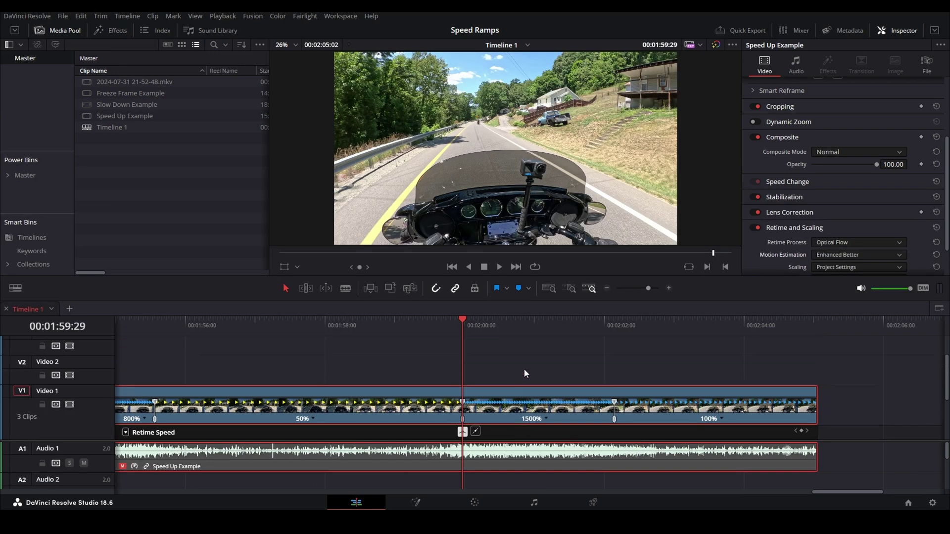
# Drop an Adjustment Clip on Video 2 at the playhead, trimmed to end with the 1500% section
pyautogui.click(118, 30)
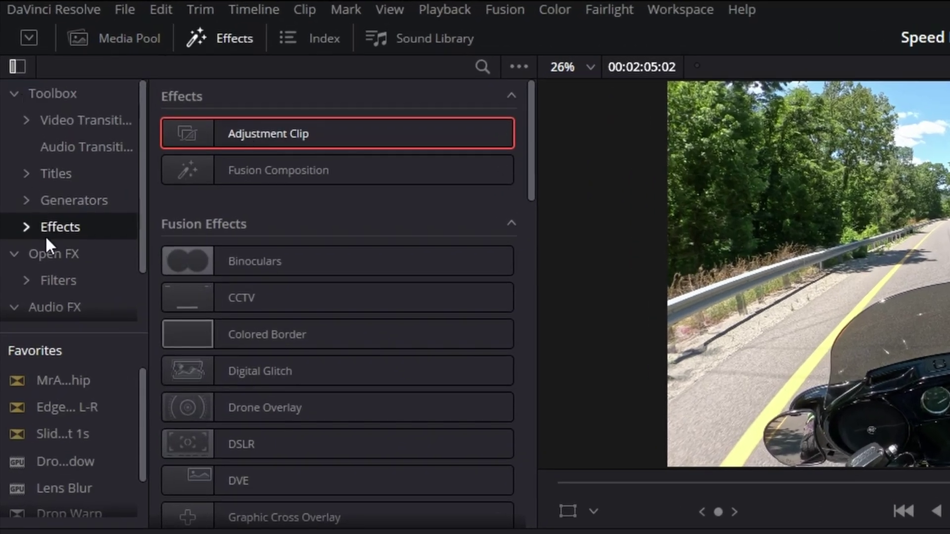
pyautogui.moveTo(292, 148); pyautogui.dragTo(458, 339)
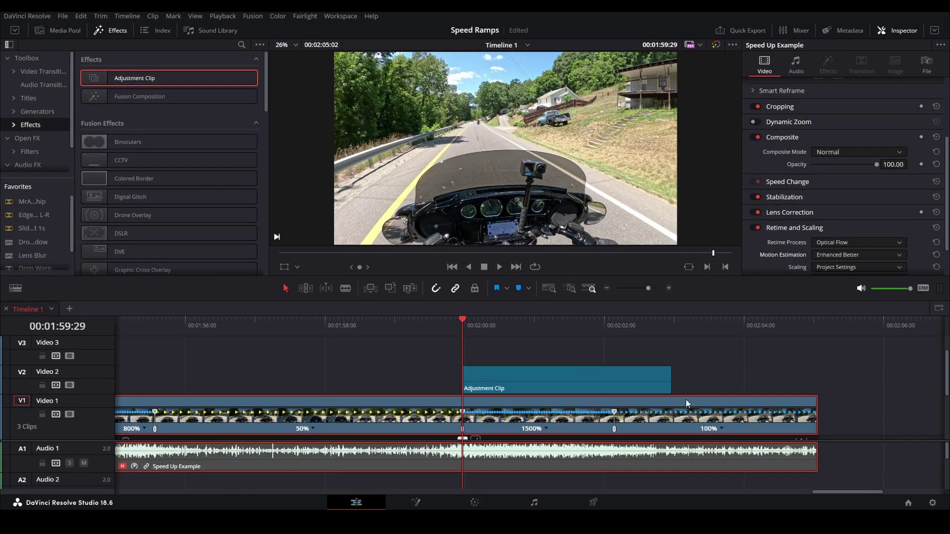
pyautogui.moveTo(671, 381); pyautogui.dragTo(611, 385)
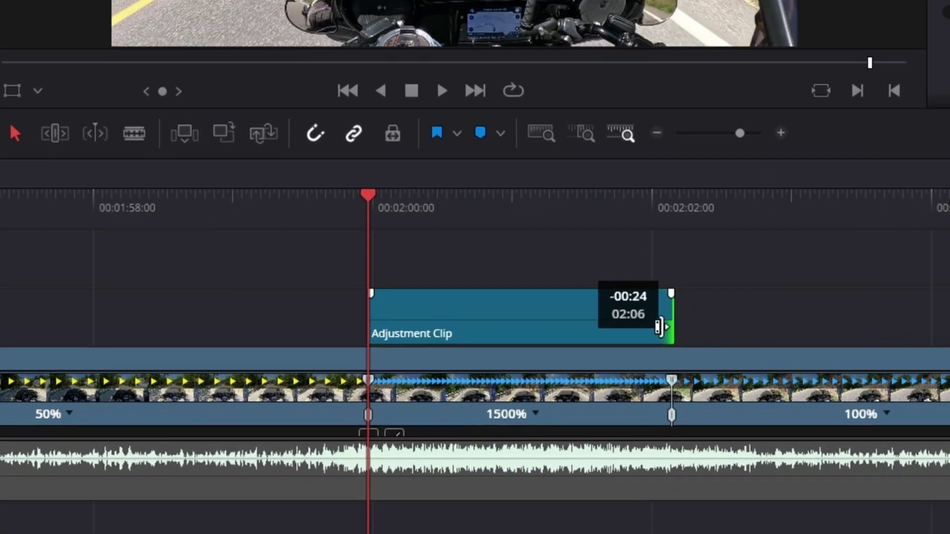
pyautogui.moveTo(659, 327); pyautogui.dragTo(660, 327)
pyautogui.click(519, 317)
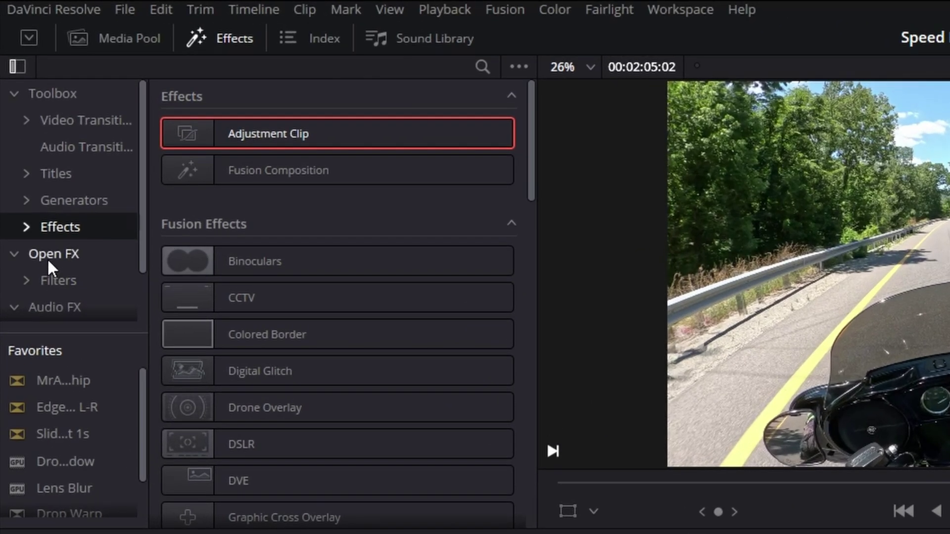
# Apply the Open FX Zoom Blur to the adjustment clip with Zoom Amount 0.6 and Center Exclusion 0.150
pyautogui.click(26, 152)
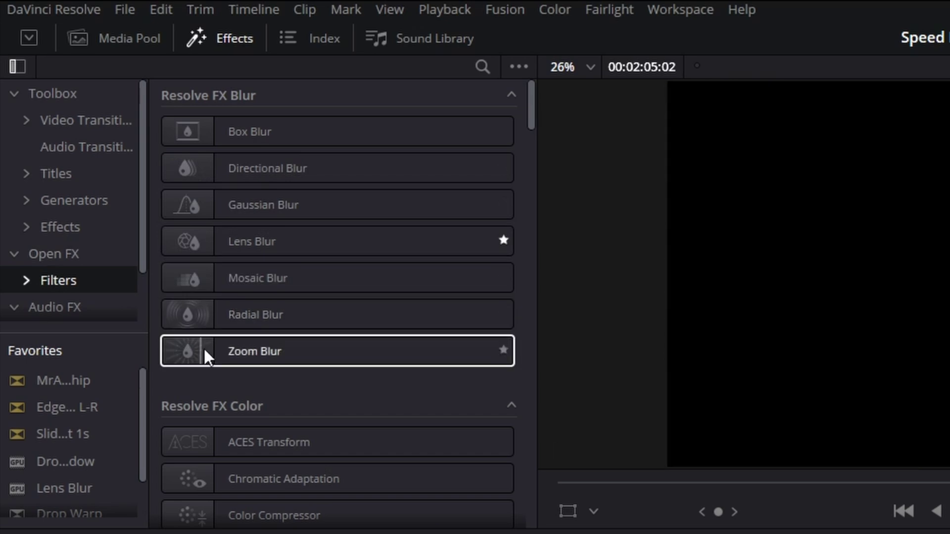
pyautogui.moveTo(203, 346); pyautogui.dragTo(511, 373)
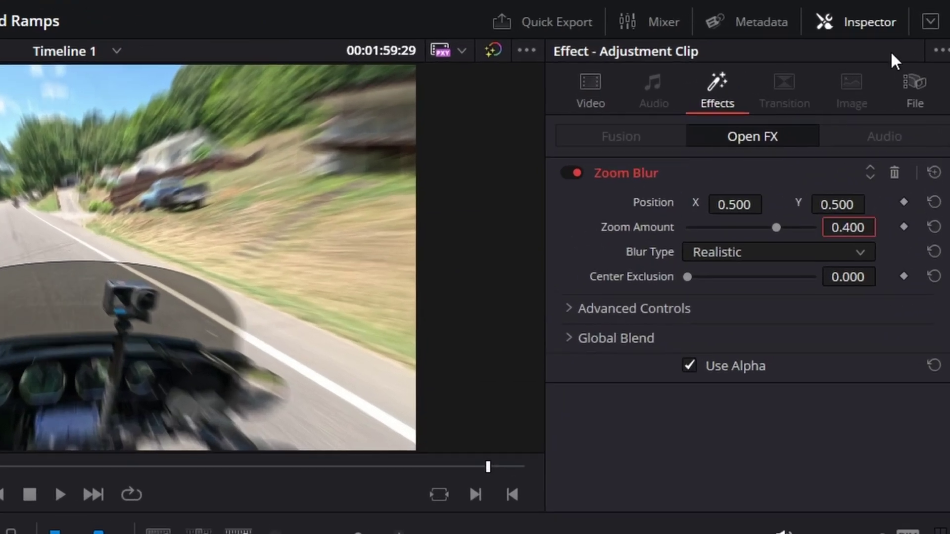
pyautogui.write('.6')
pyautogui.press('Return')
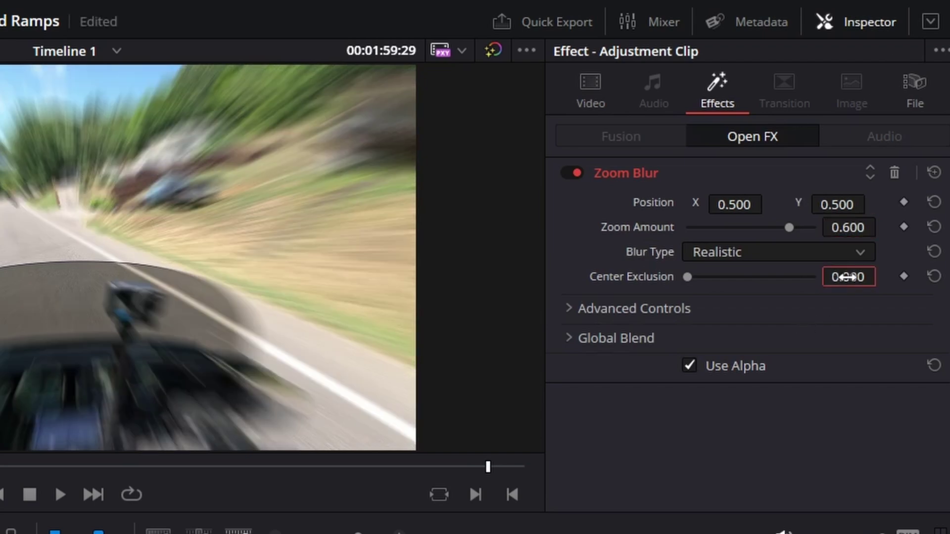
pyautogui.moveTo(846, 276); pyautogui.dragTo(847, 276)
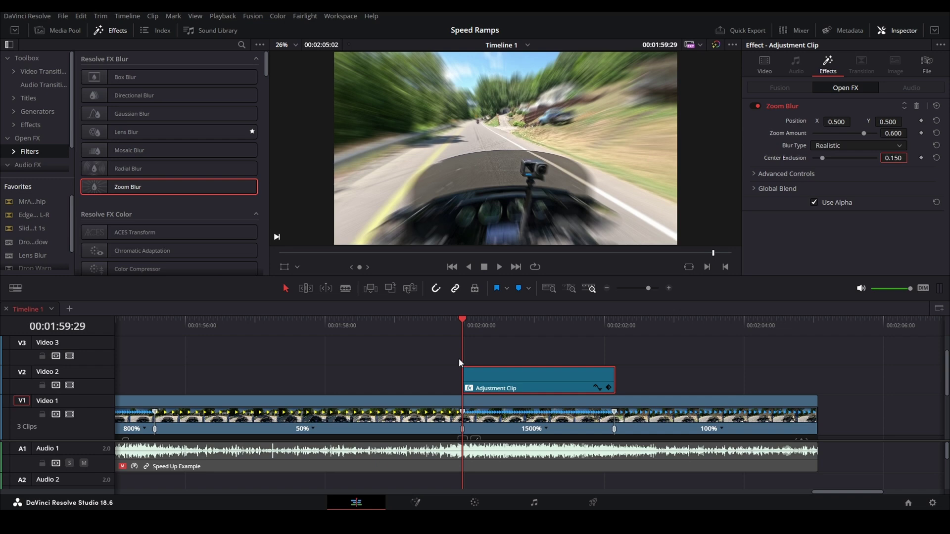
# Give the Zoom Blur adjustment clip a short fade-in at its start and fade-out at its end
pyautogui.hotkey('ctrl', 'shift', 'c')
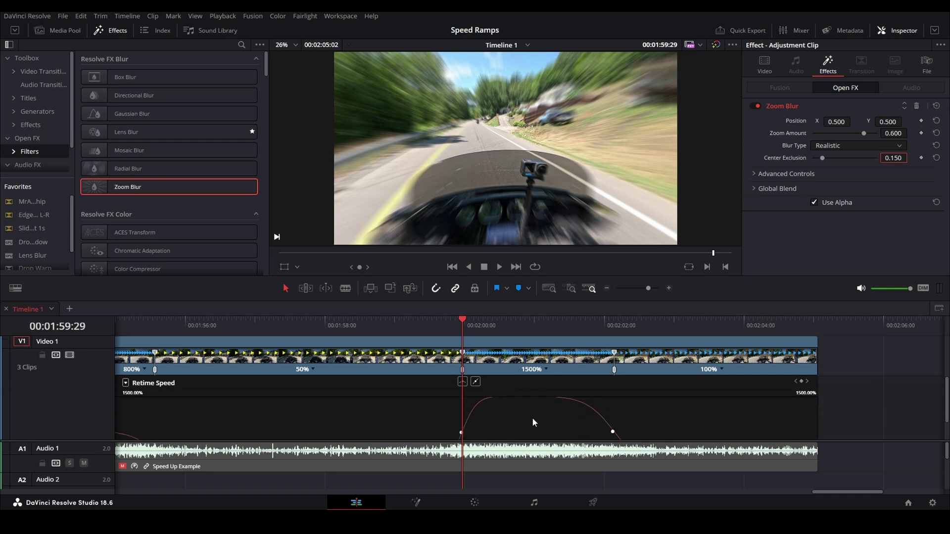
pyautogui.hotkey('ctrl', 'shift', 'c')
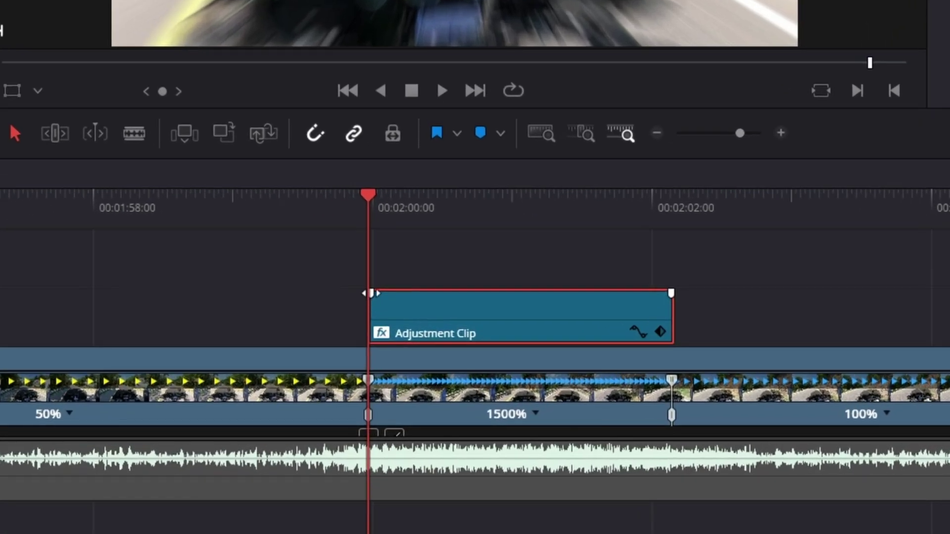
pyautogui.moveTo(371, 294); pyautogui.dragTo(410, 293)
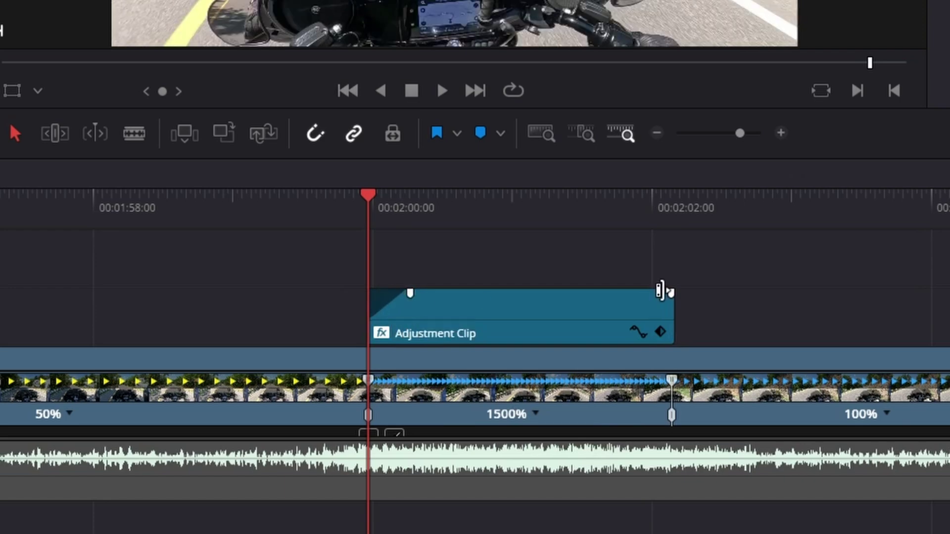
pyautogui.moveTo(662, 292); pyautogui.dragTo(606, 292)
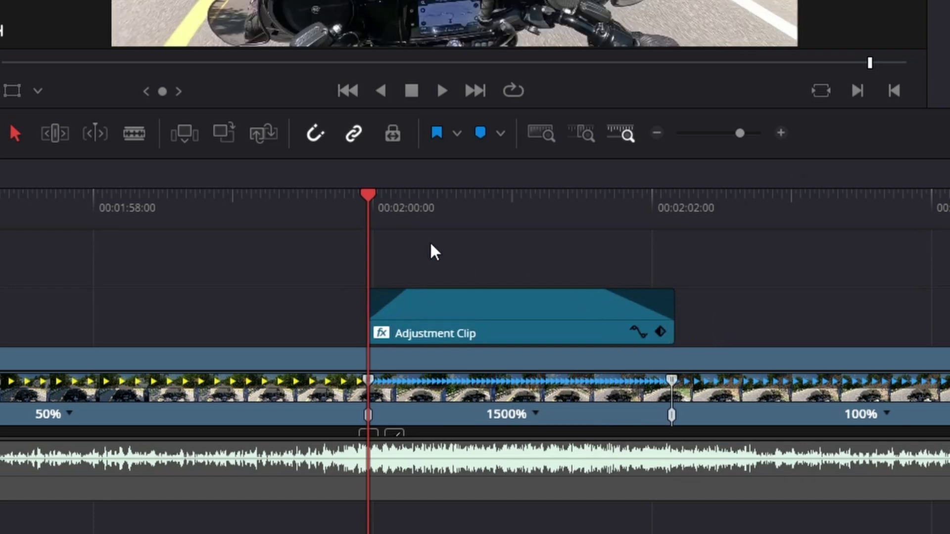
# Play through the 1500% section twice to preview the blur and its fades
pyautogui.click(333, 207)
pyautogui.press('space')
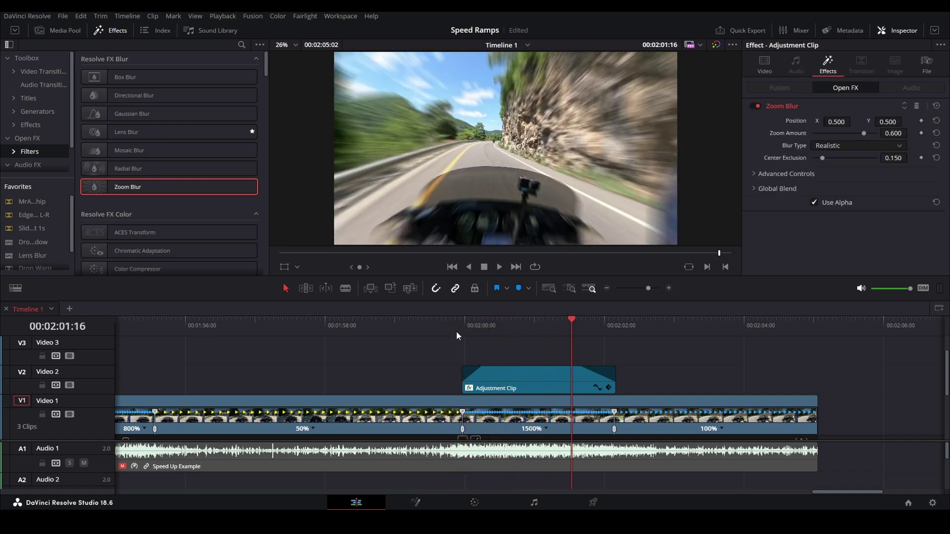
pyautogui.press('space')
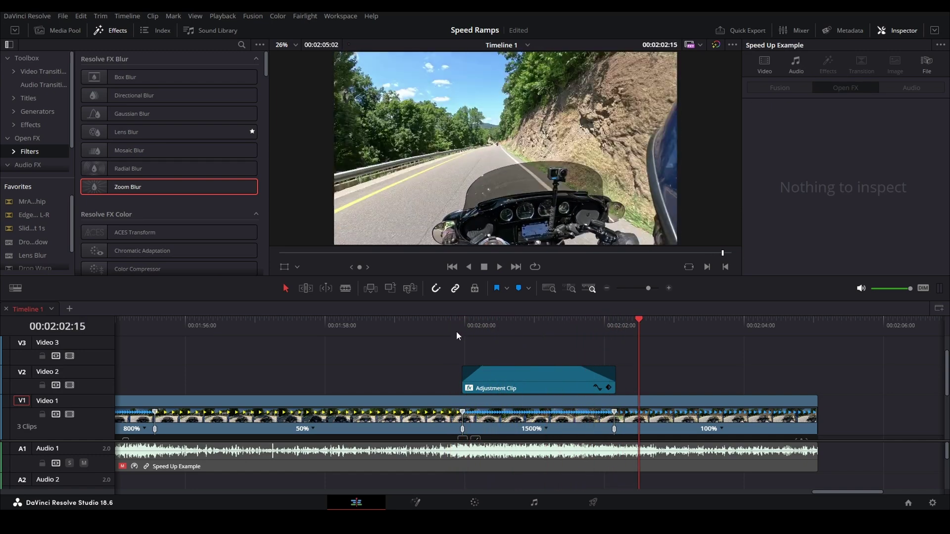
pyautogui.click(444, 326)
pyautogui.press('space')
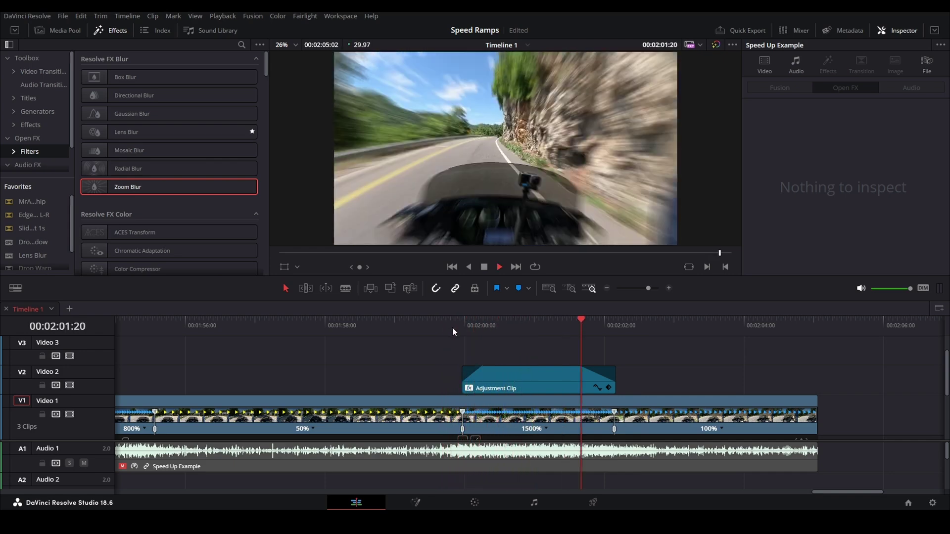
pyautogui.press('space')
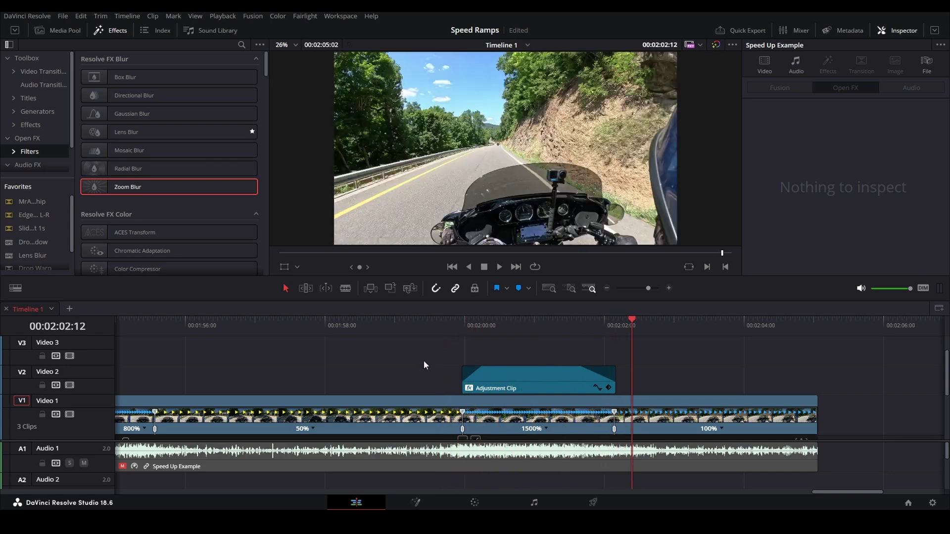
# Show the Retime Speed curve beneath the motorcycle clip
pyautogui.rightClick(408, 424)
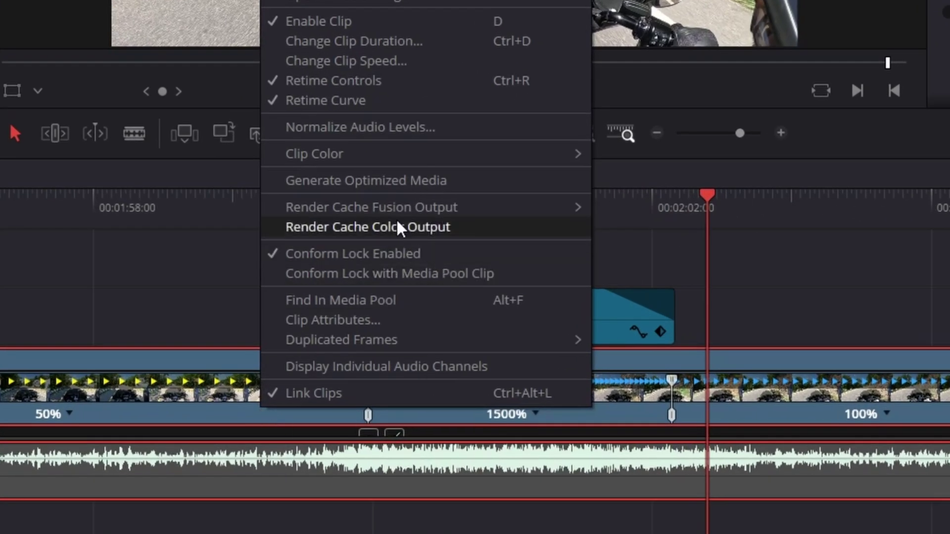
pyautogui.click(168, 307)
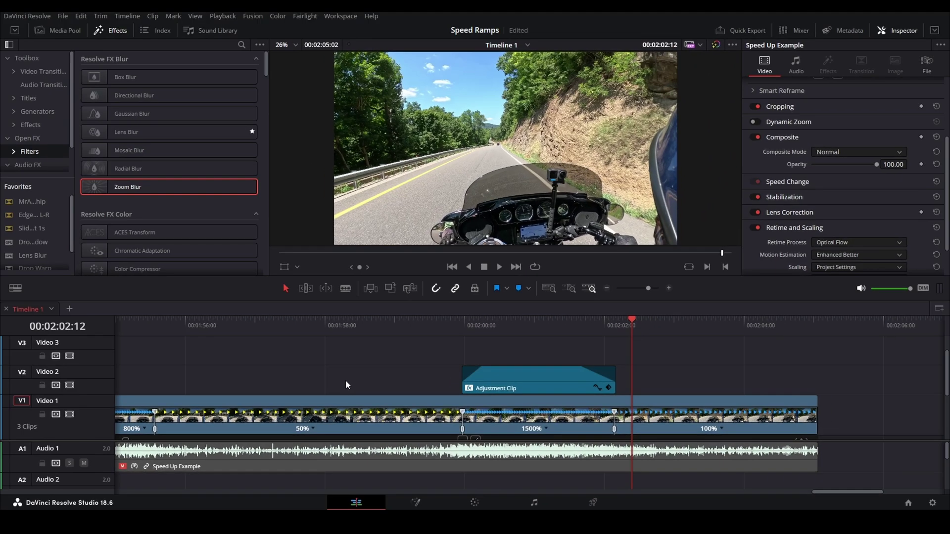
pyautogui.hotkey('shift', 'c')
pyautogui.scroll(-3, 448, 337)
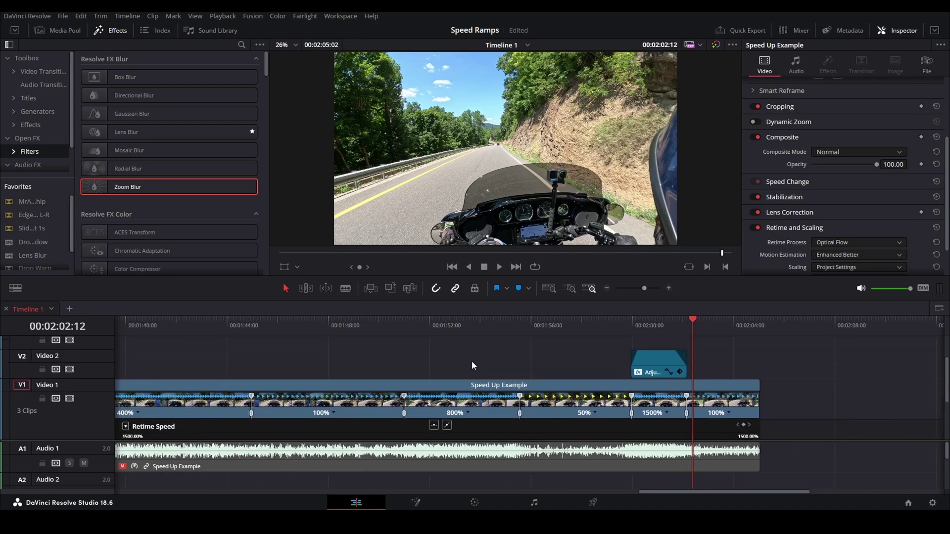
# Copy the Zoom Blur adjustment clip over the 800% section and trim its end to fit
pyautogui.click(667, 375)
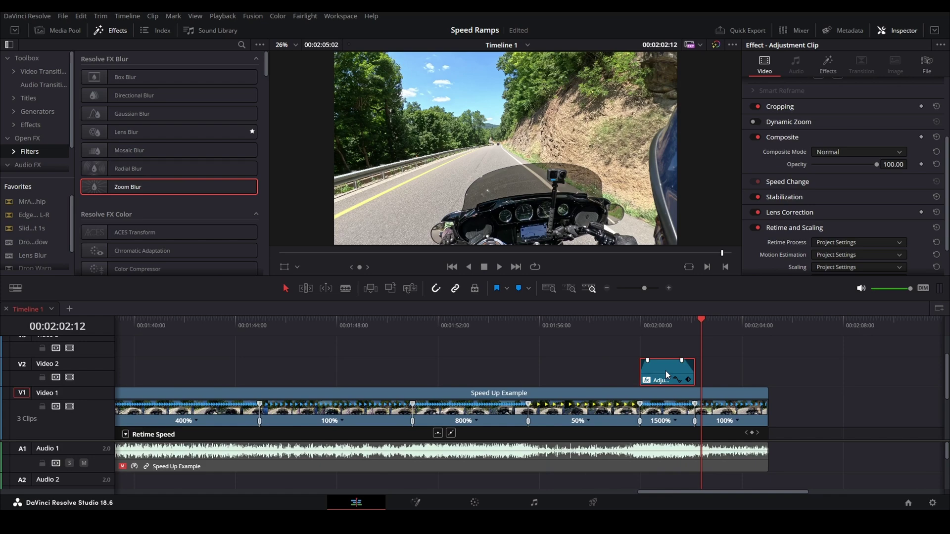
pyautogui.moveTo(666, 370); pyautogui.dragTo(522, 374)
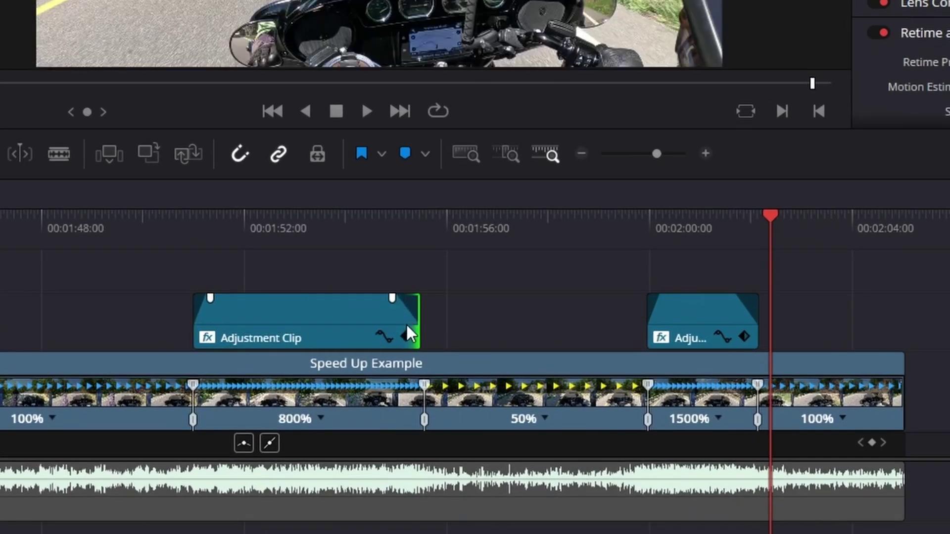
pyautogui.moveTo(407, 324)
pyautogui.mouseDown()
pyautogui.moveTo(418, 325)
pyautogui.moveTo(396, 323)
pyautogui.moveTo(424, 324)
pyautogui.mouseUp()
# Set the copy's Zoom Amount and Center Exclusion to 0.350 in the Inspector
pyautogui.click(358, 319)
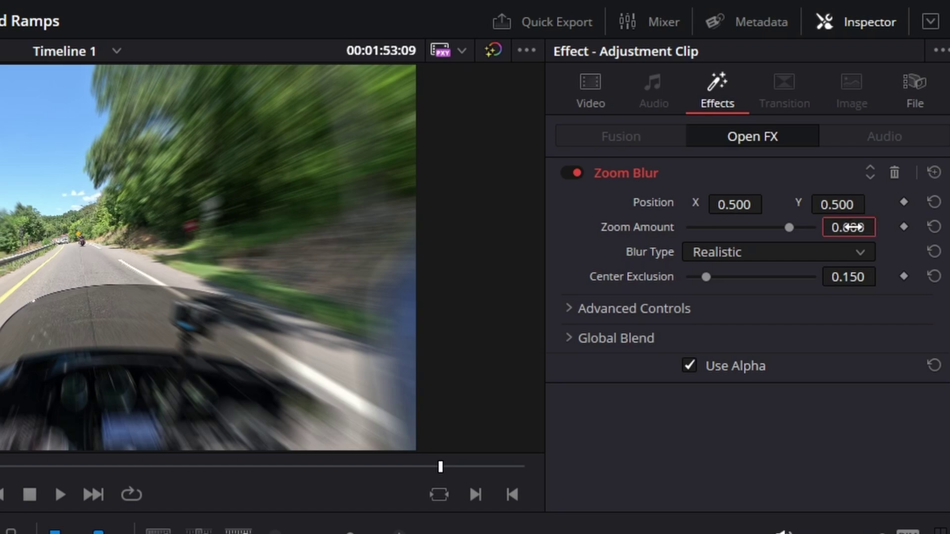
pyautogui.press('Return')
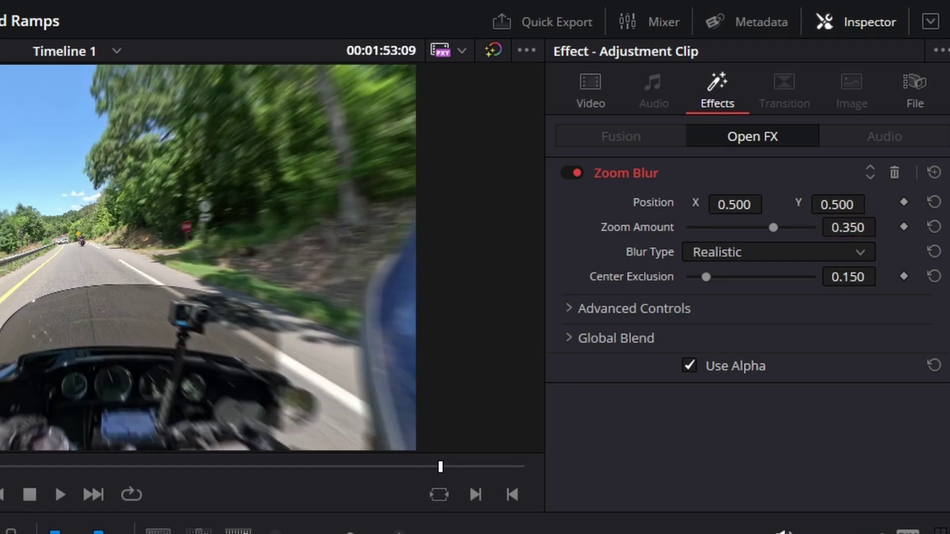
pyautogui.click(860, 276)
pyautogui.write('.35')
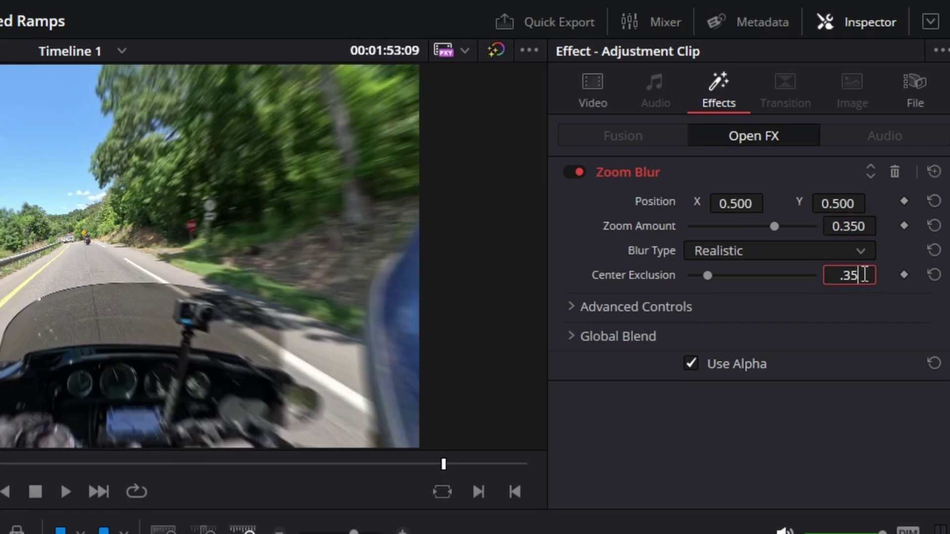
pyautogui.press('Return')
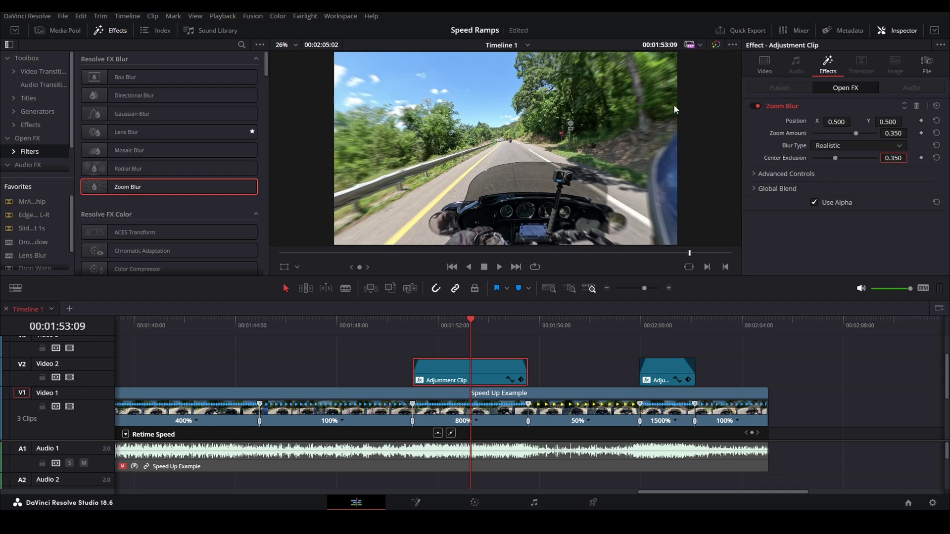